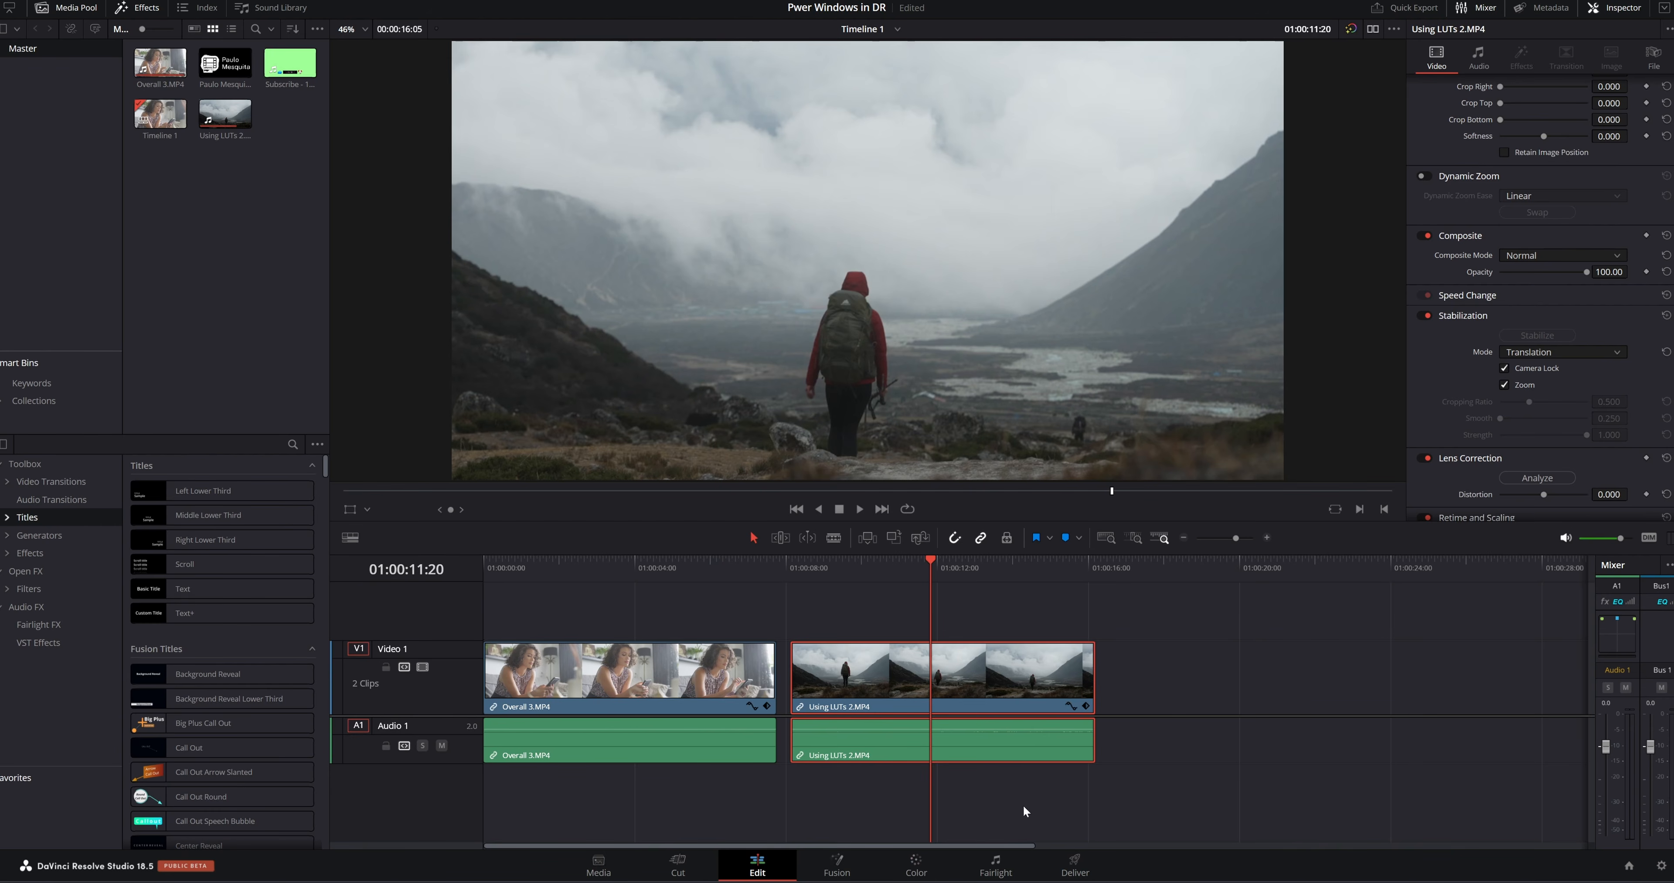
On the Color page, add a circle power window to node 01 and shape it into a narrow ellipse around the hiker, size about 21.72
click(917, 868)
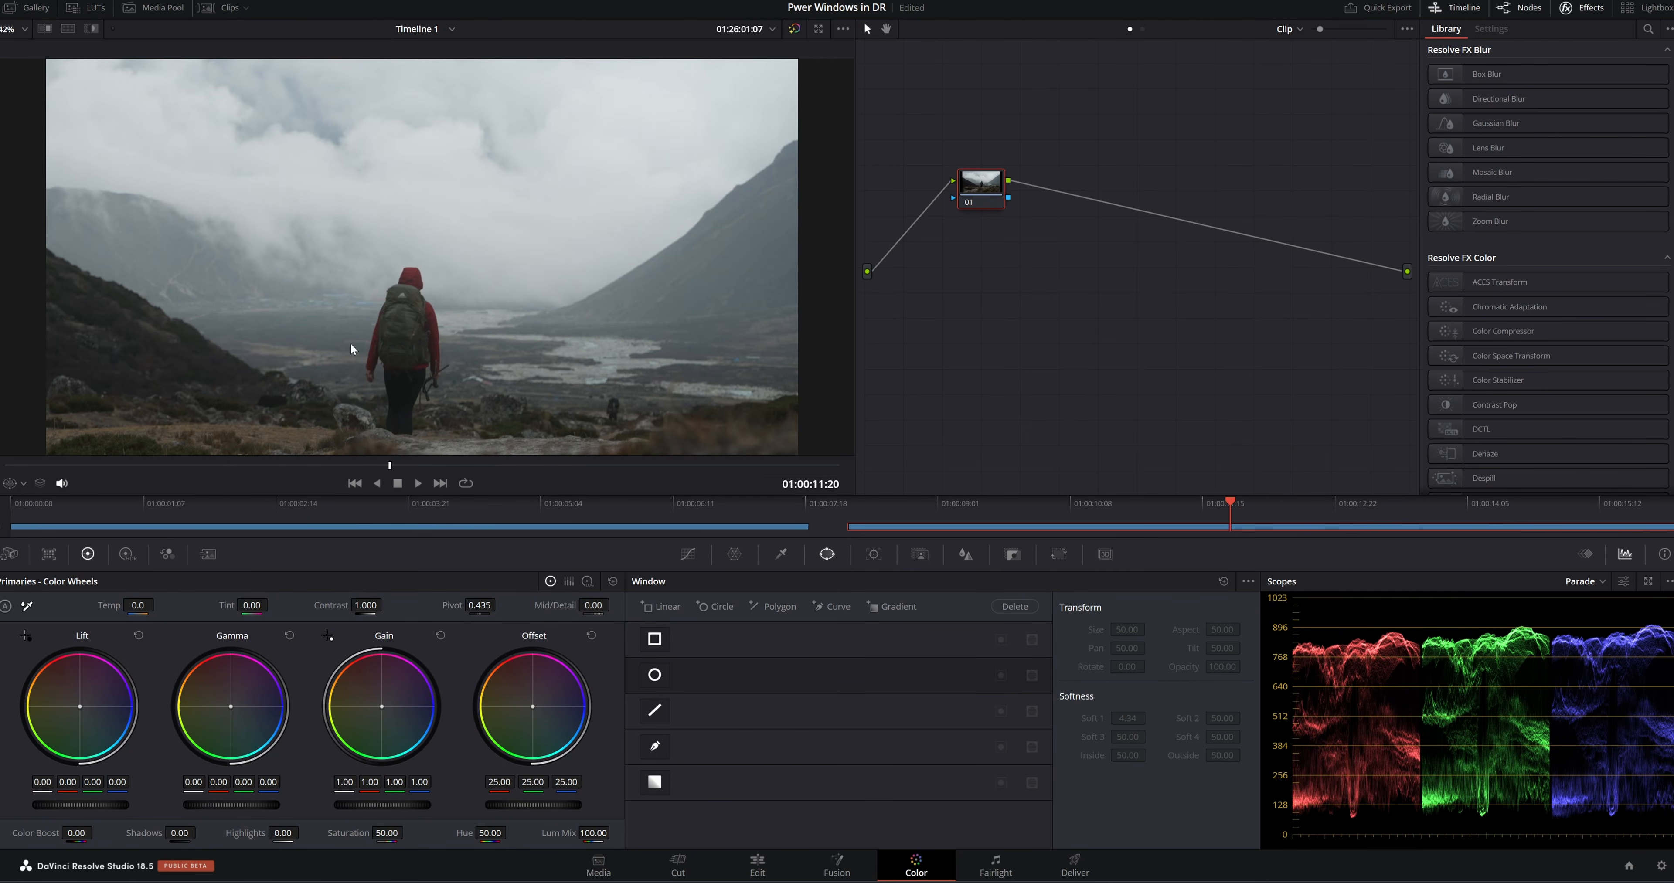
click(683, 554)
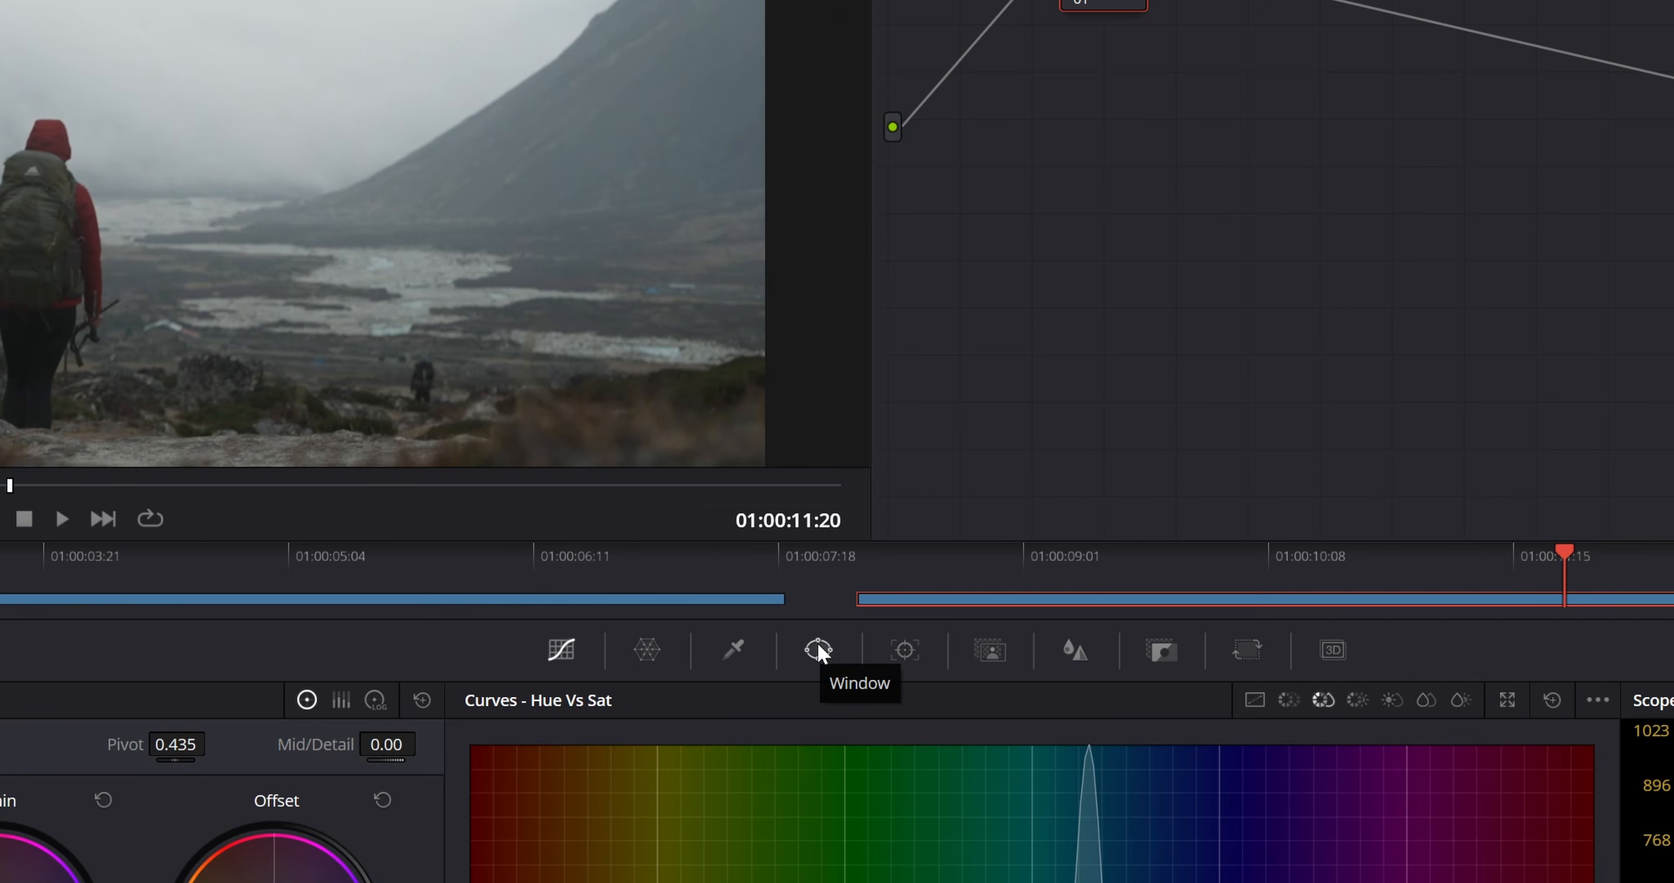
click(819, 650)
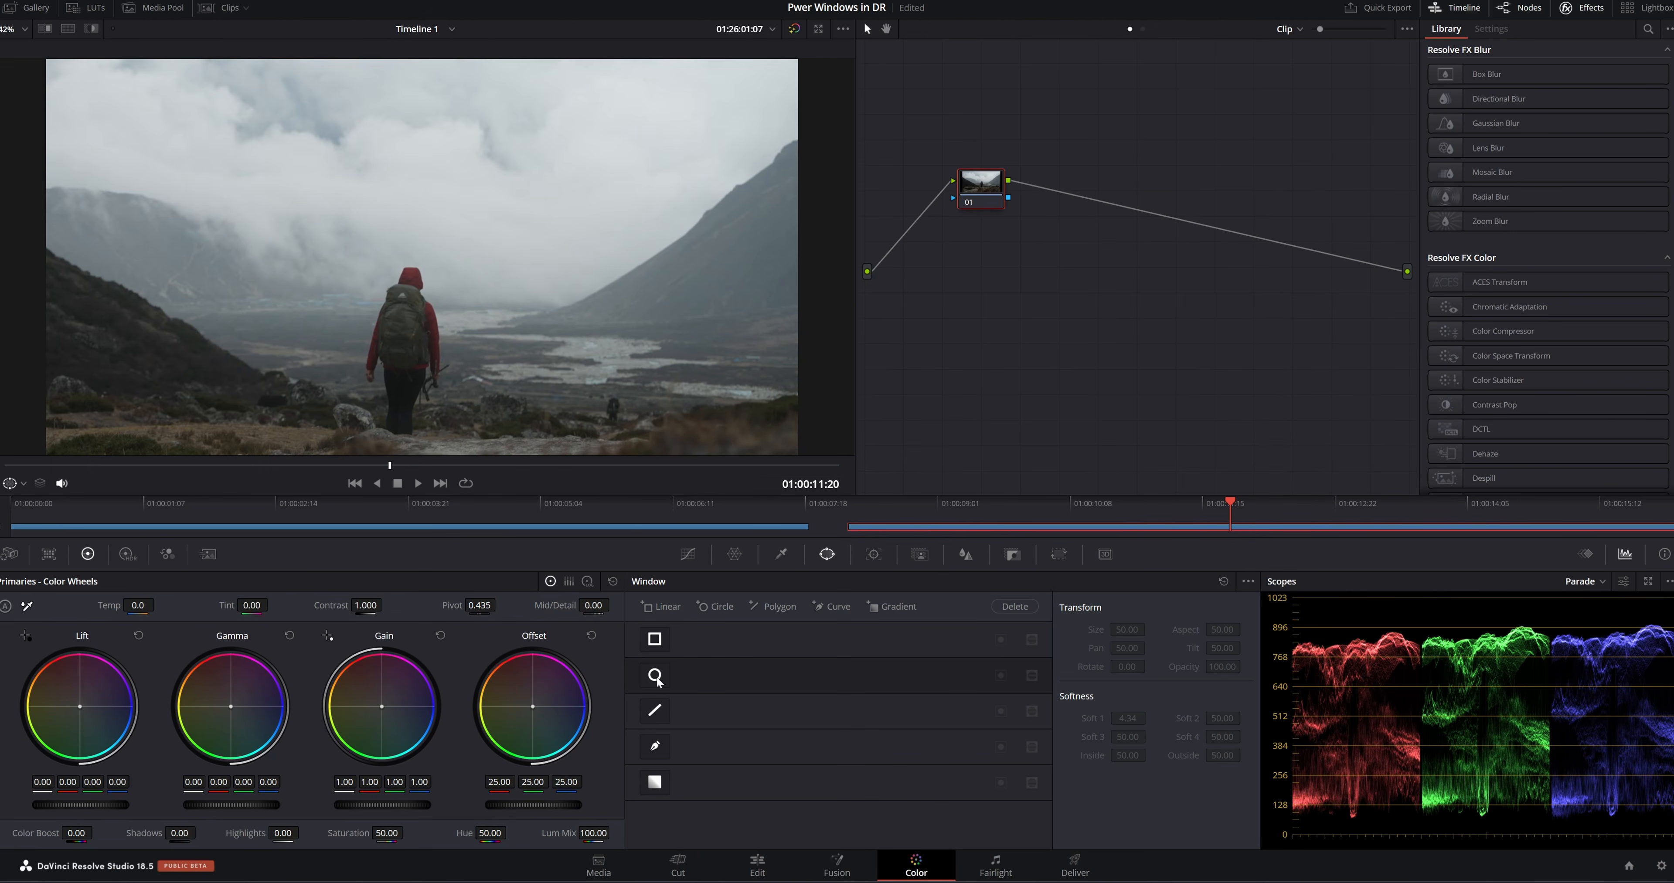
click(656, 676)
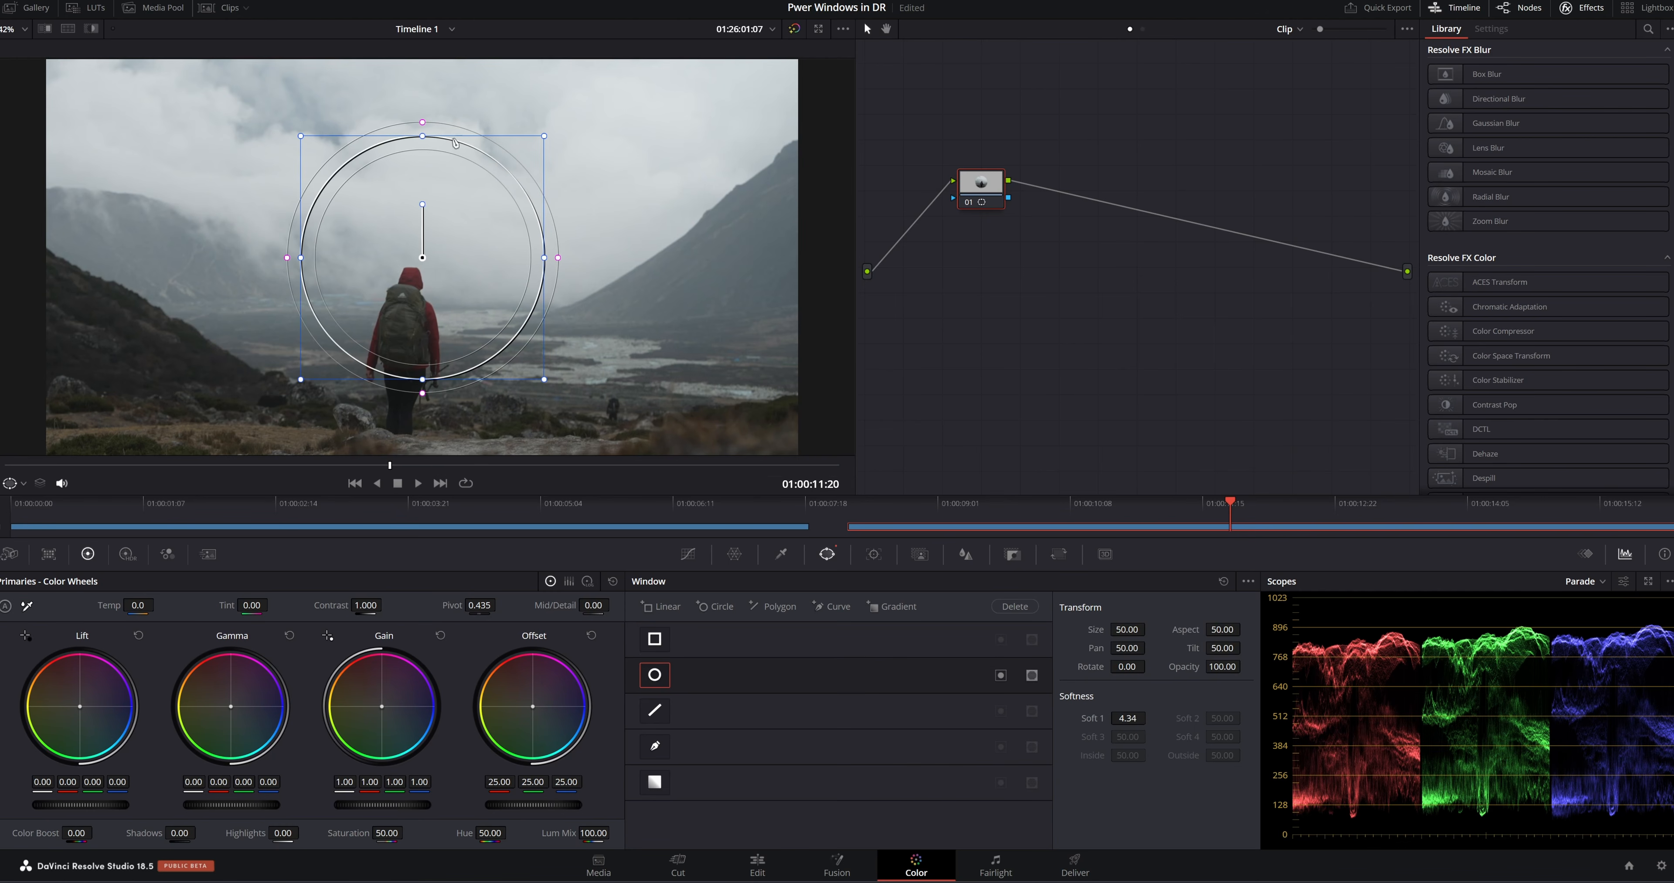
drag(426, 258, 411, 322)
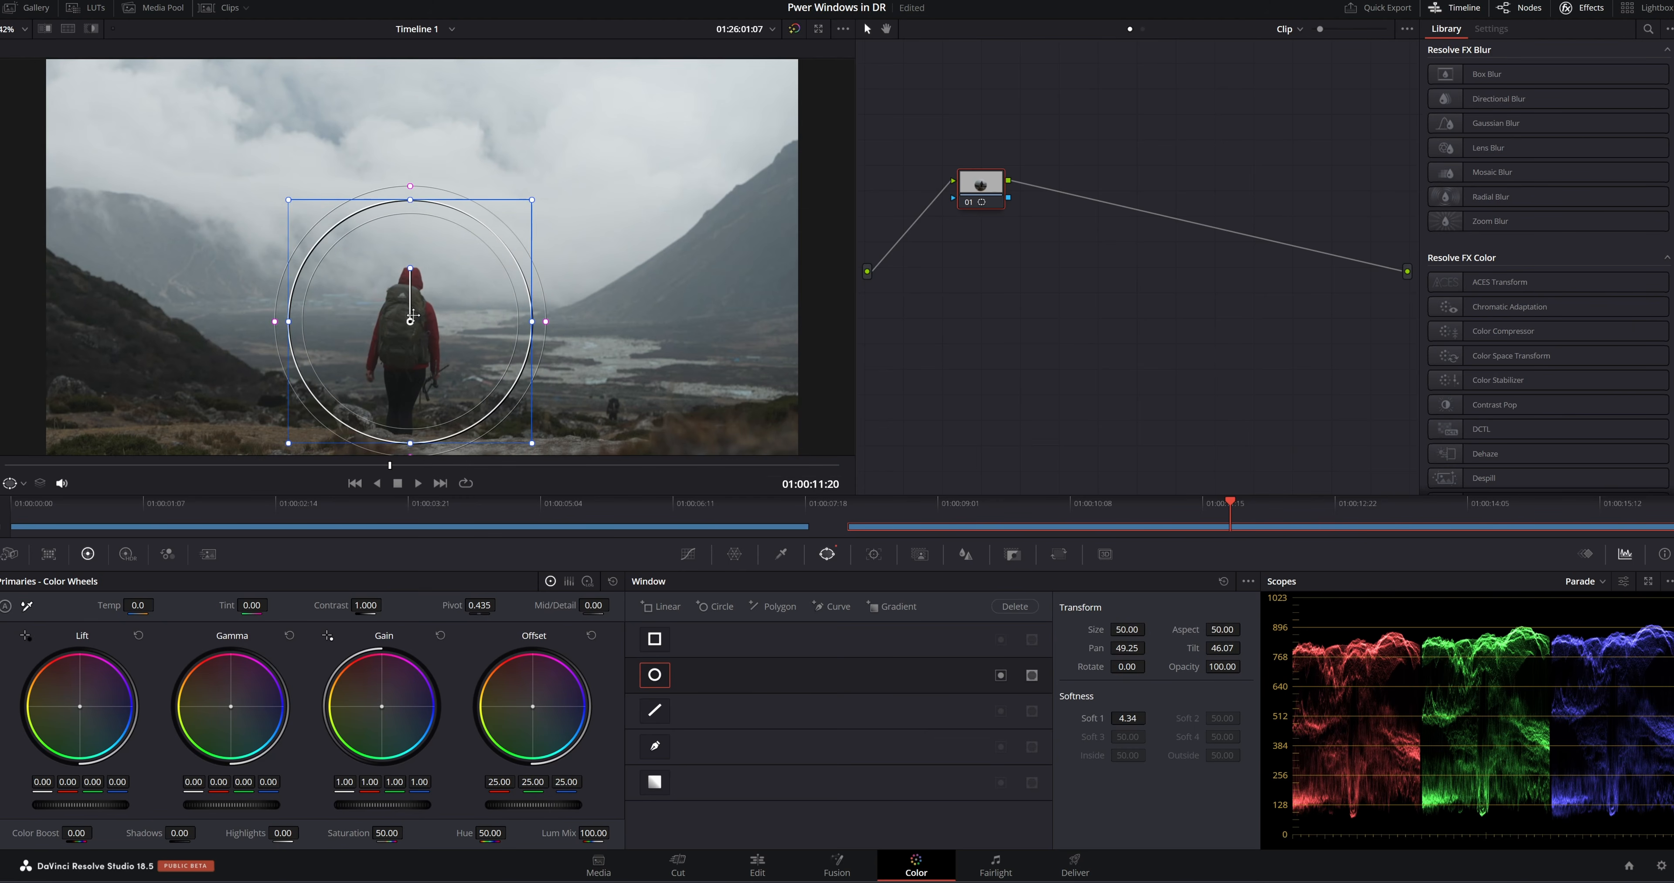
drag(409, 200, 410, 226)
drag(292, 329, 396, 323)
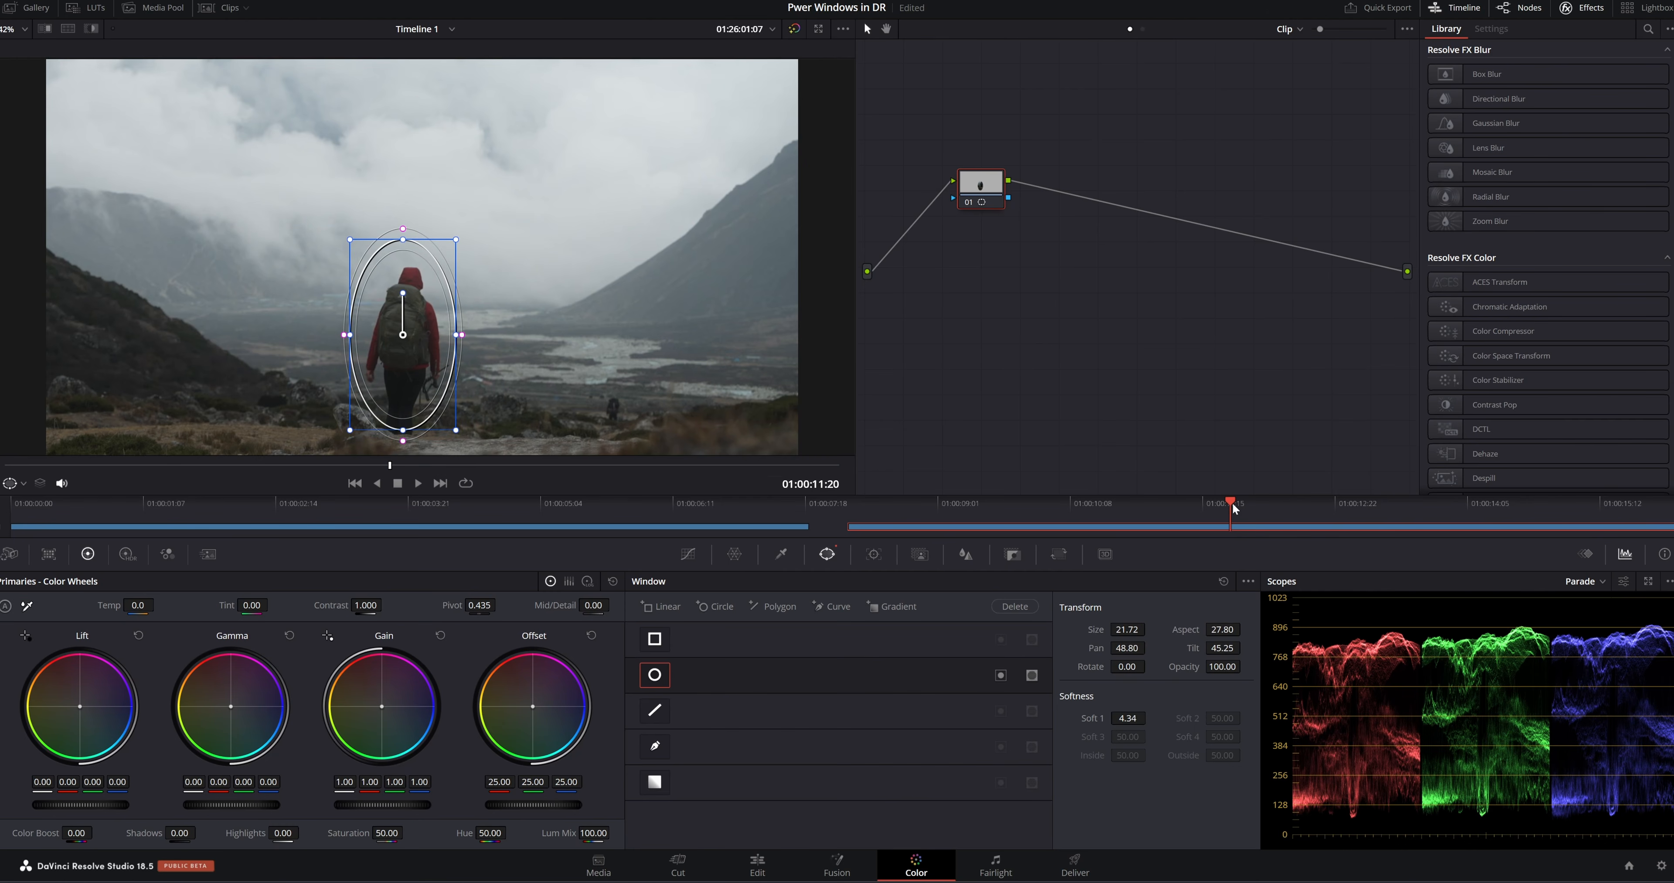
At the clip's start, refit the ellipse over the hiker's full height at pan 53.00, tilt 48.06, with softness about 10.22
drag(1232, 503, 852, 499)
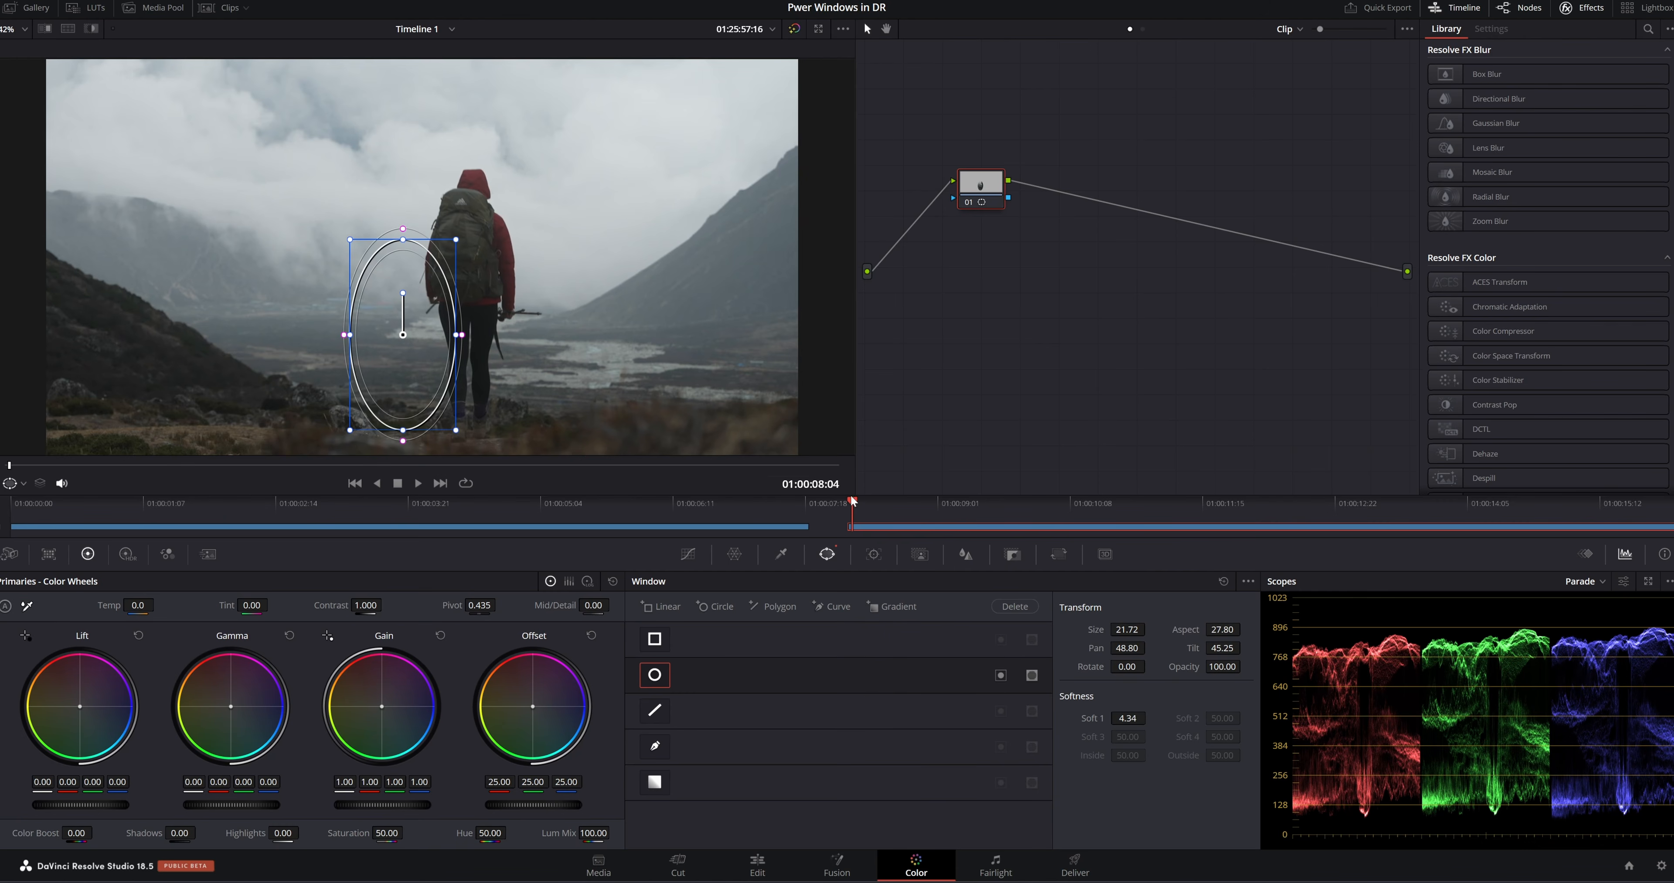
drag(380, 281, 445, 198)
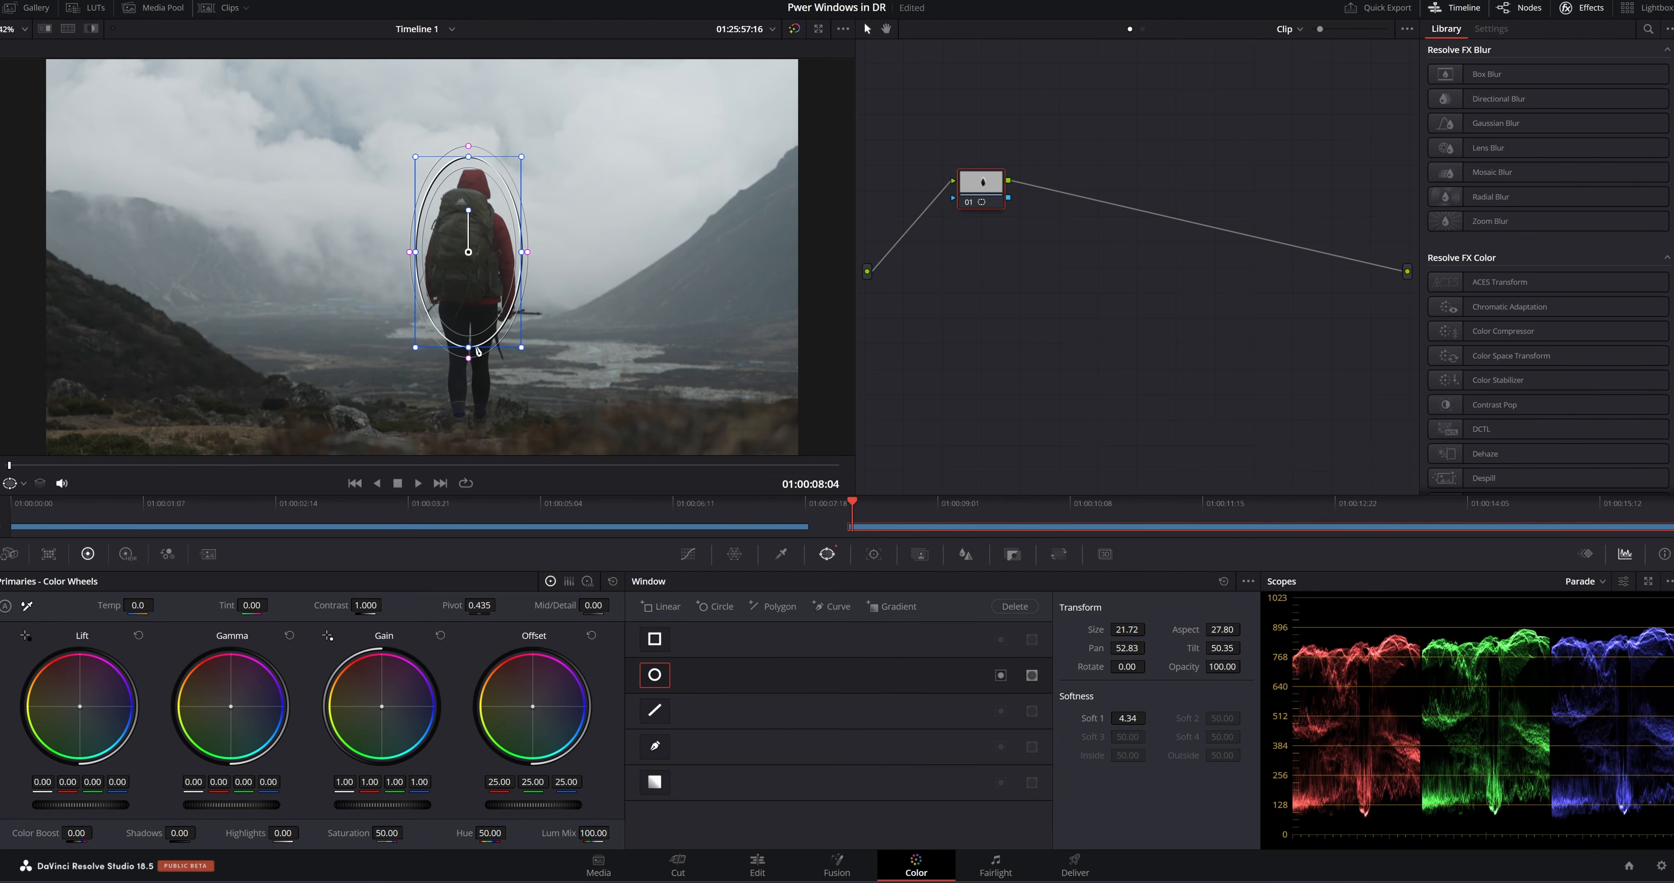
drag(470, 347, 469, 377)
drag(487, 257, 490, 294)
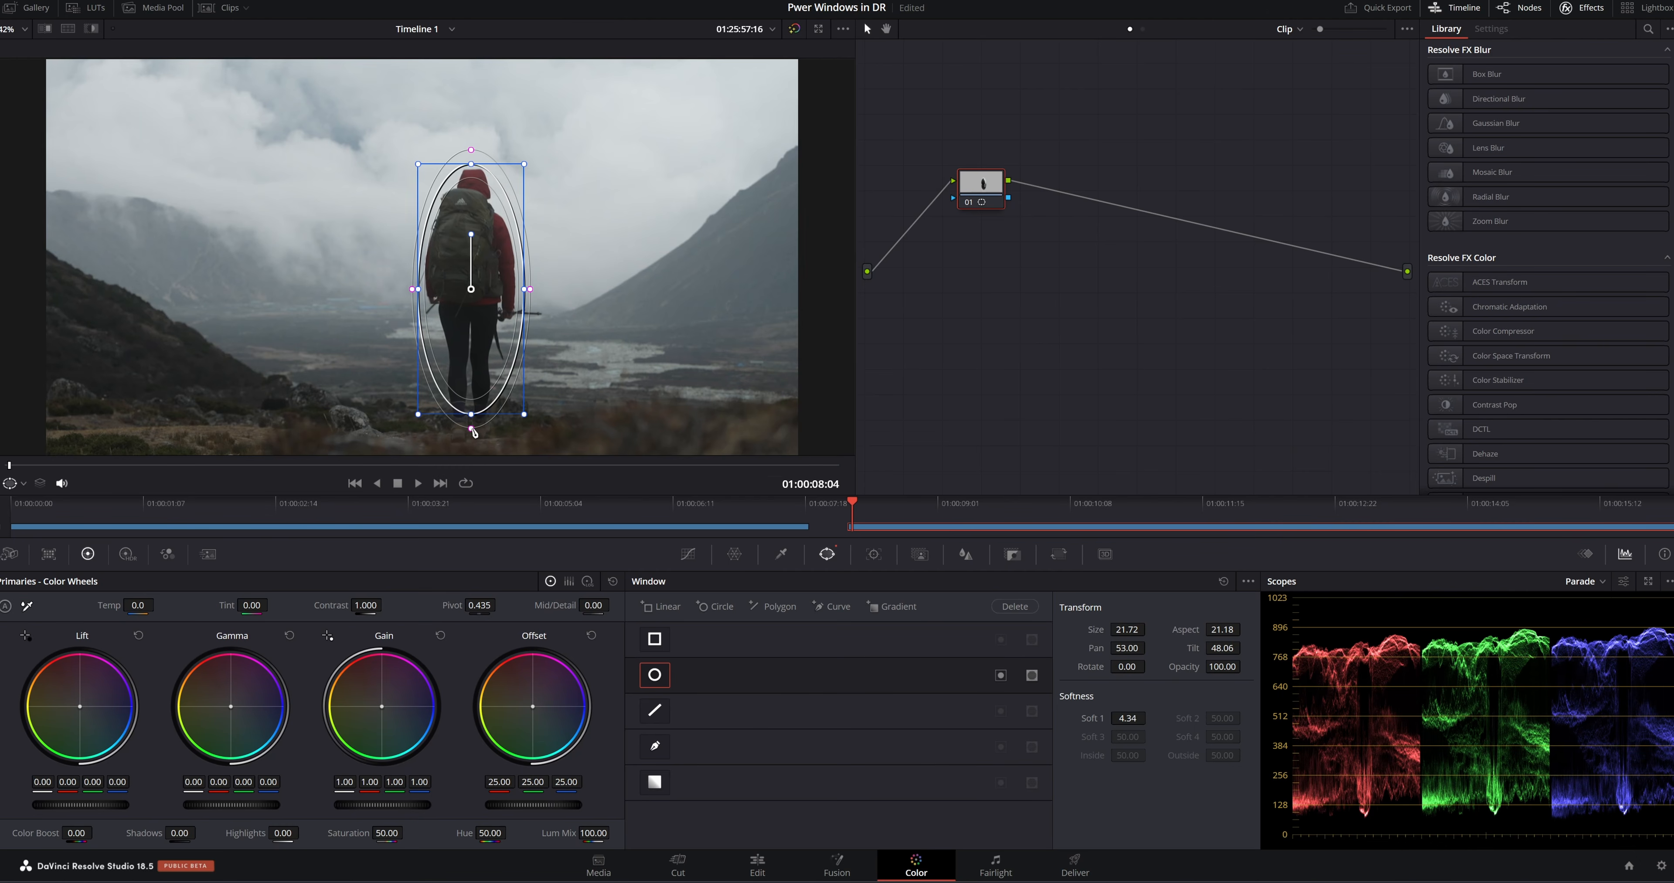
drag(473, 434, 470, 450)
Play the hiker clip to check the untracked window against the hiker's movement, and return to the clip's start
key(space)
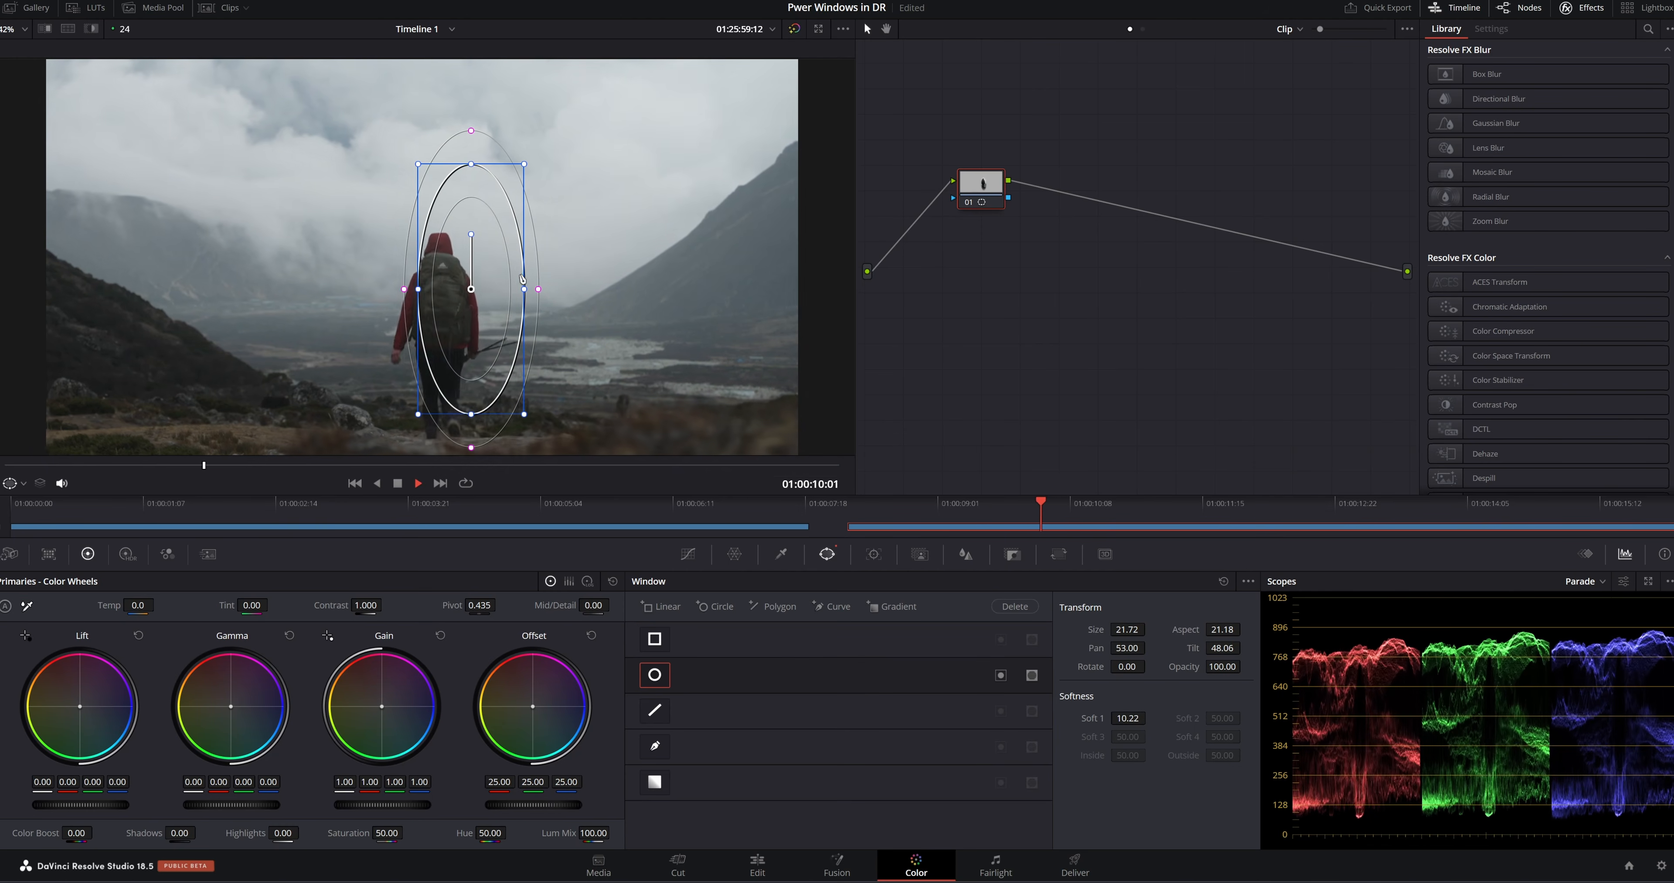
key(space)
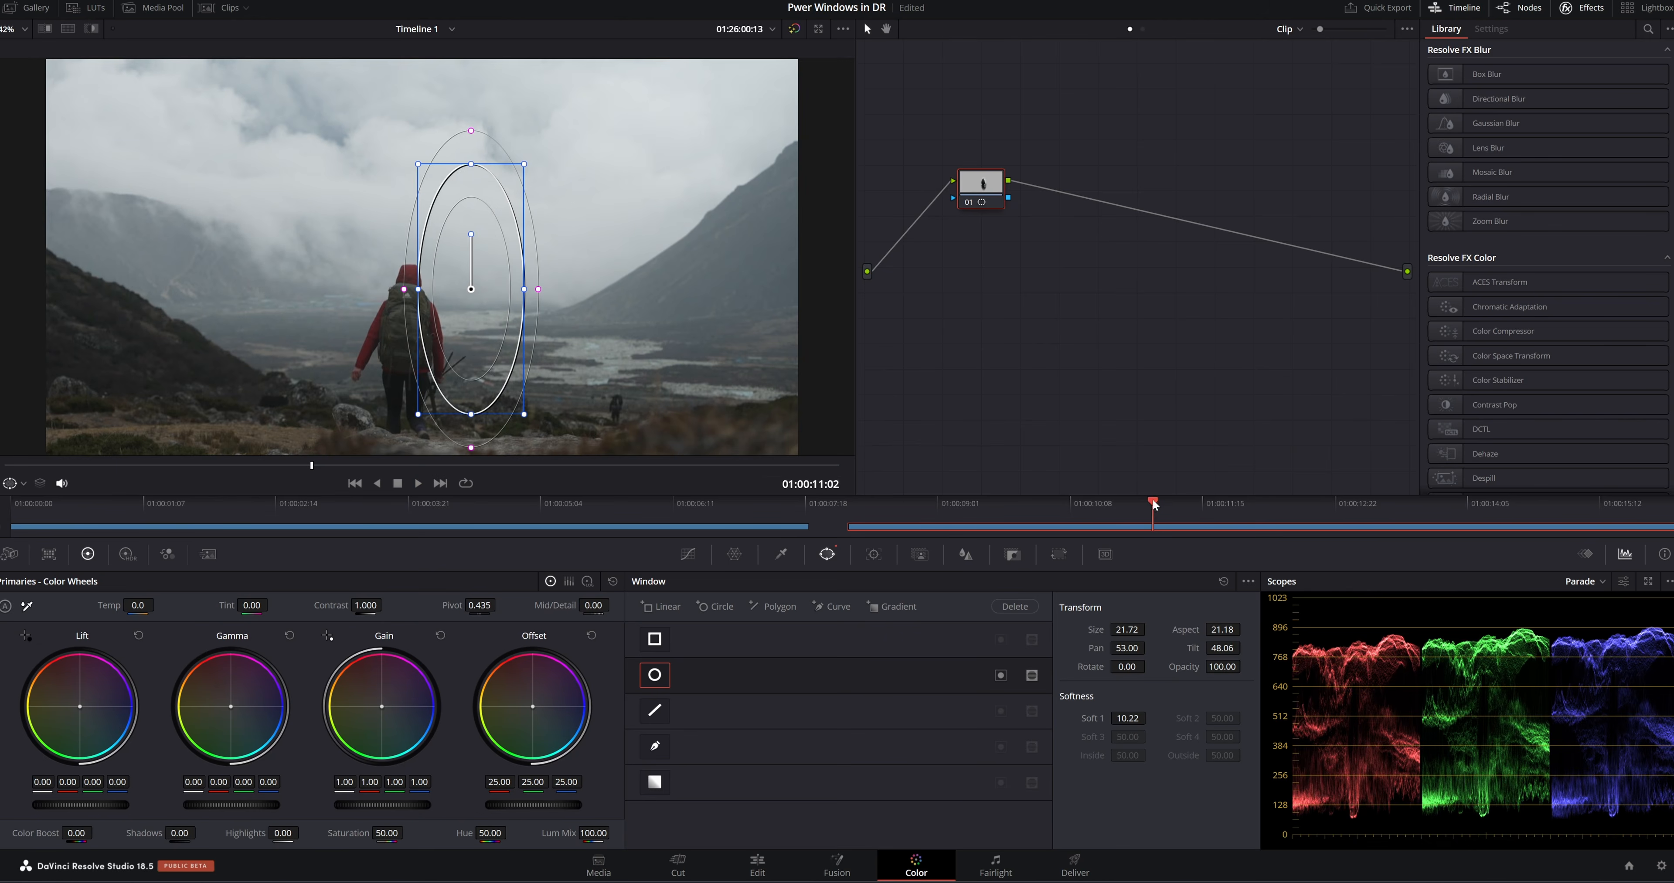
drag(1153, 498, 857, 507)
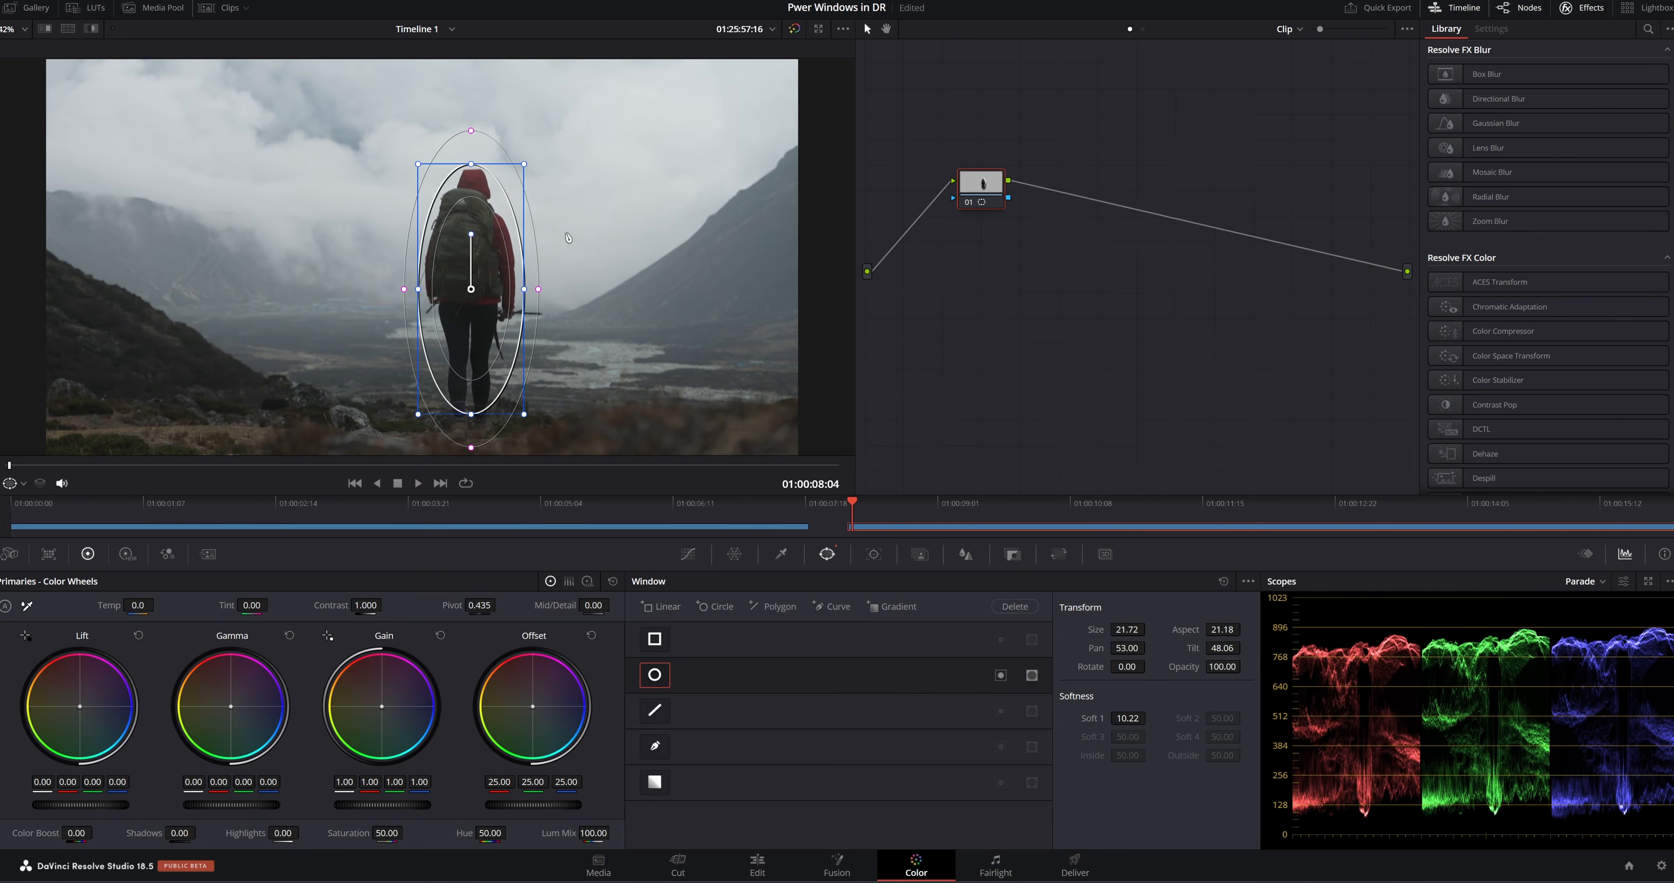
Track the hiker's window forward through the whole clip with Rotate disabled, and return the playhead to the start
click(874, 553)
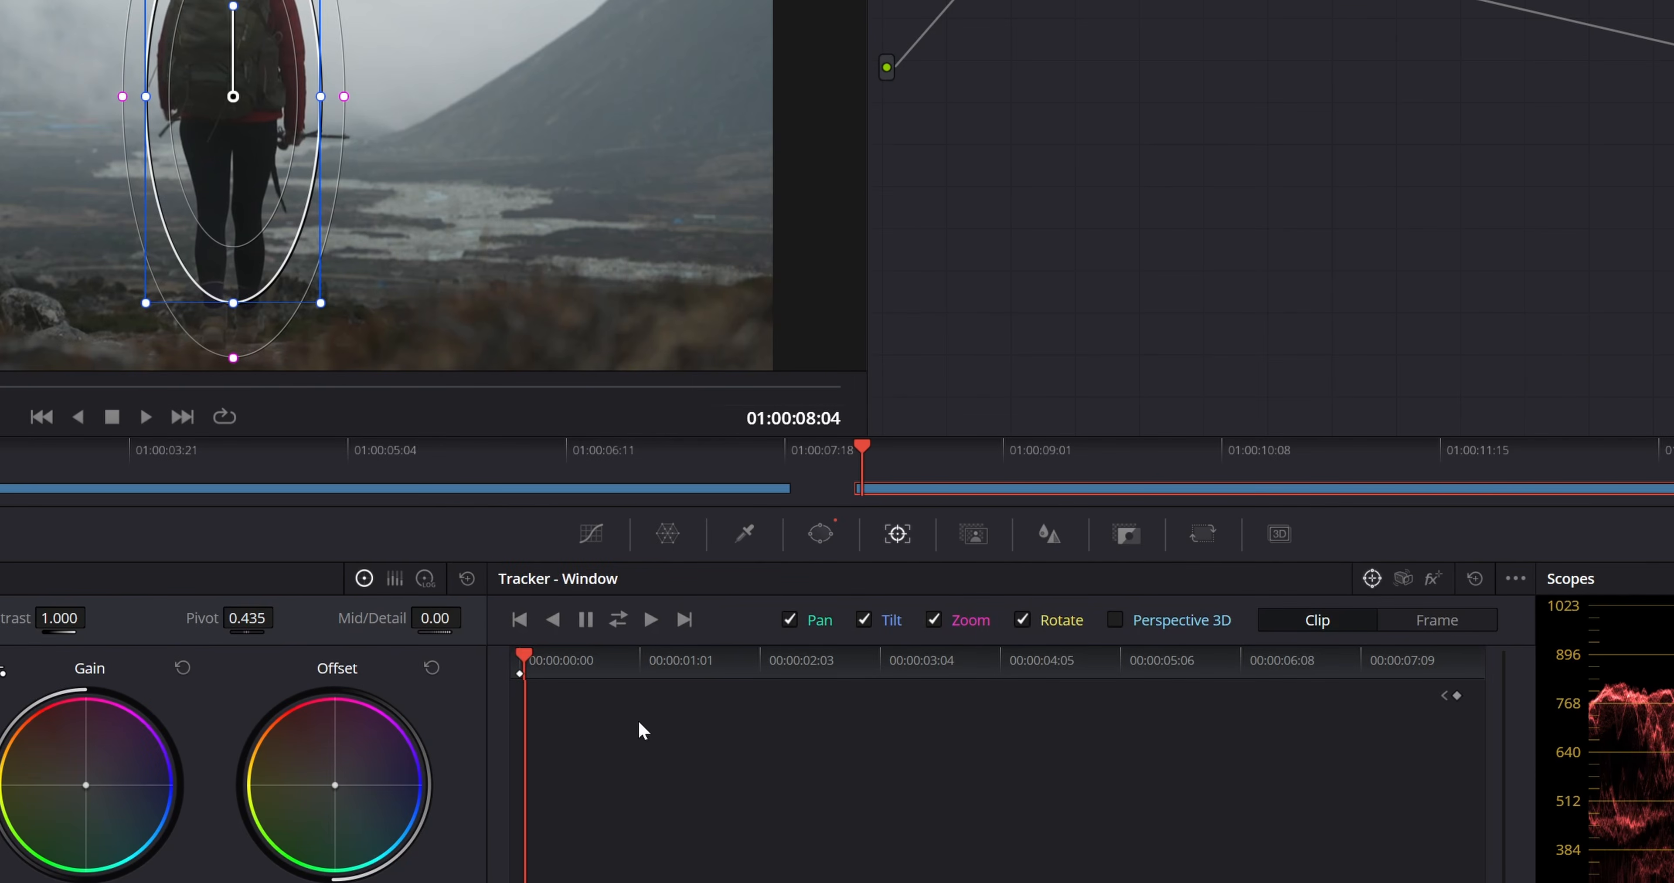
click(1023, 621)
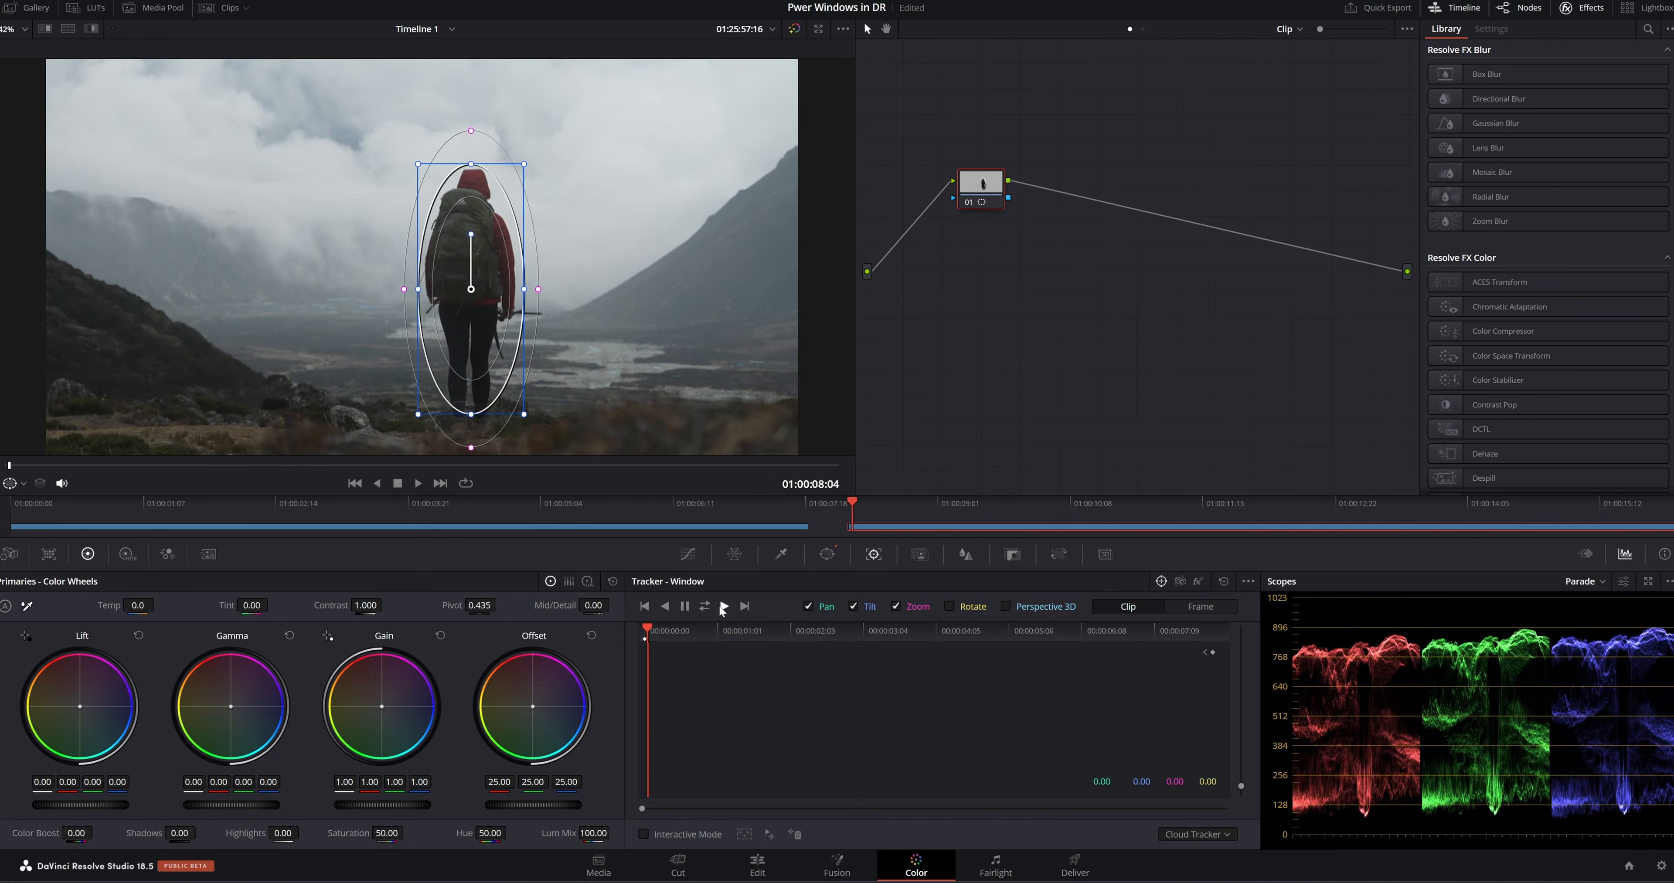
click(722, 607)
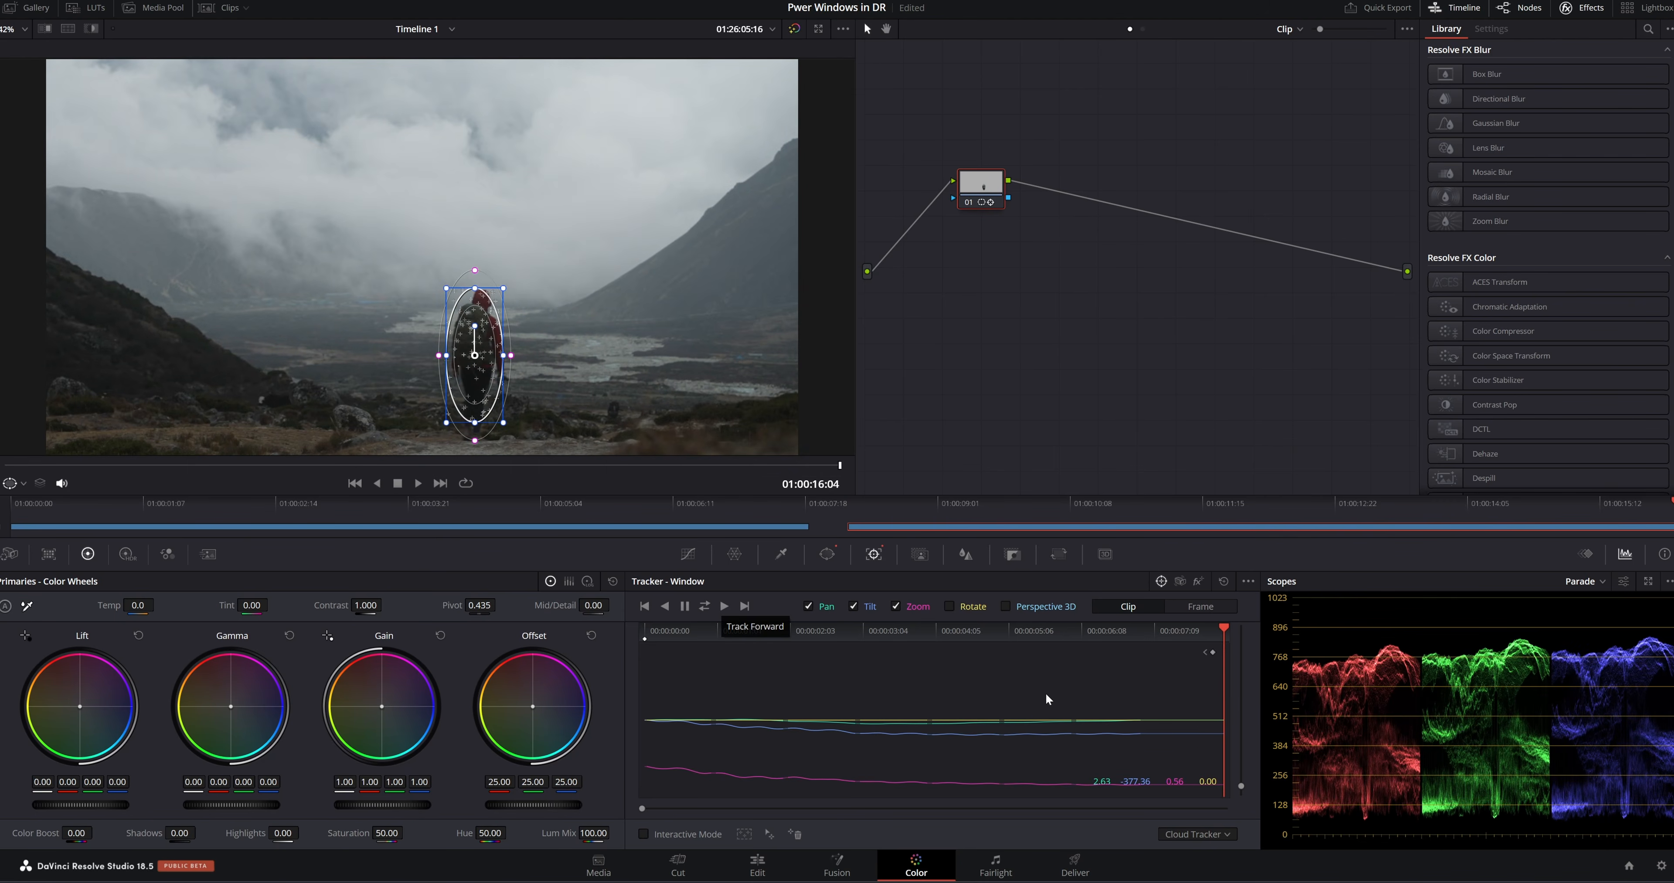
drag(1223, 634, 594, 638)
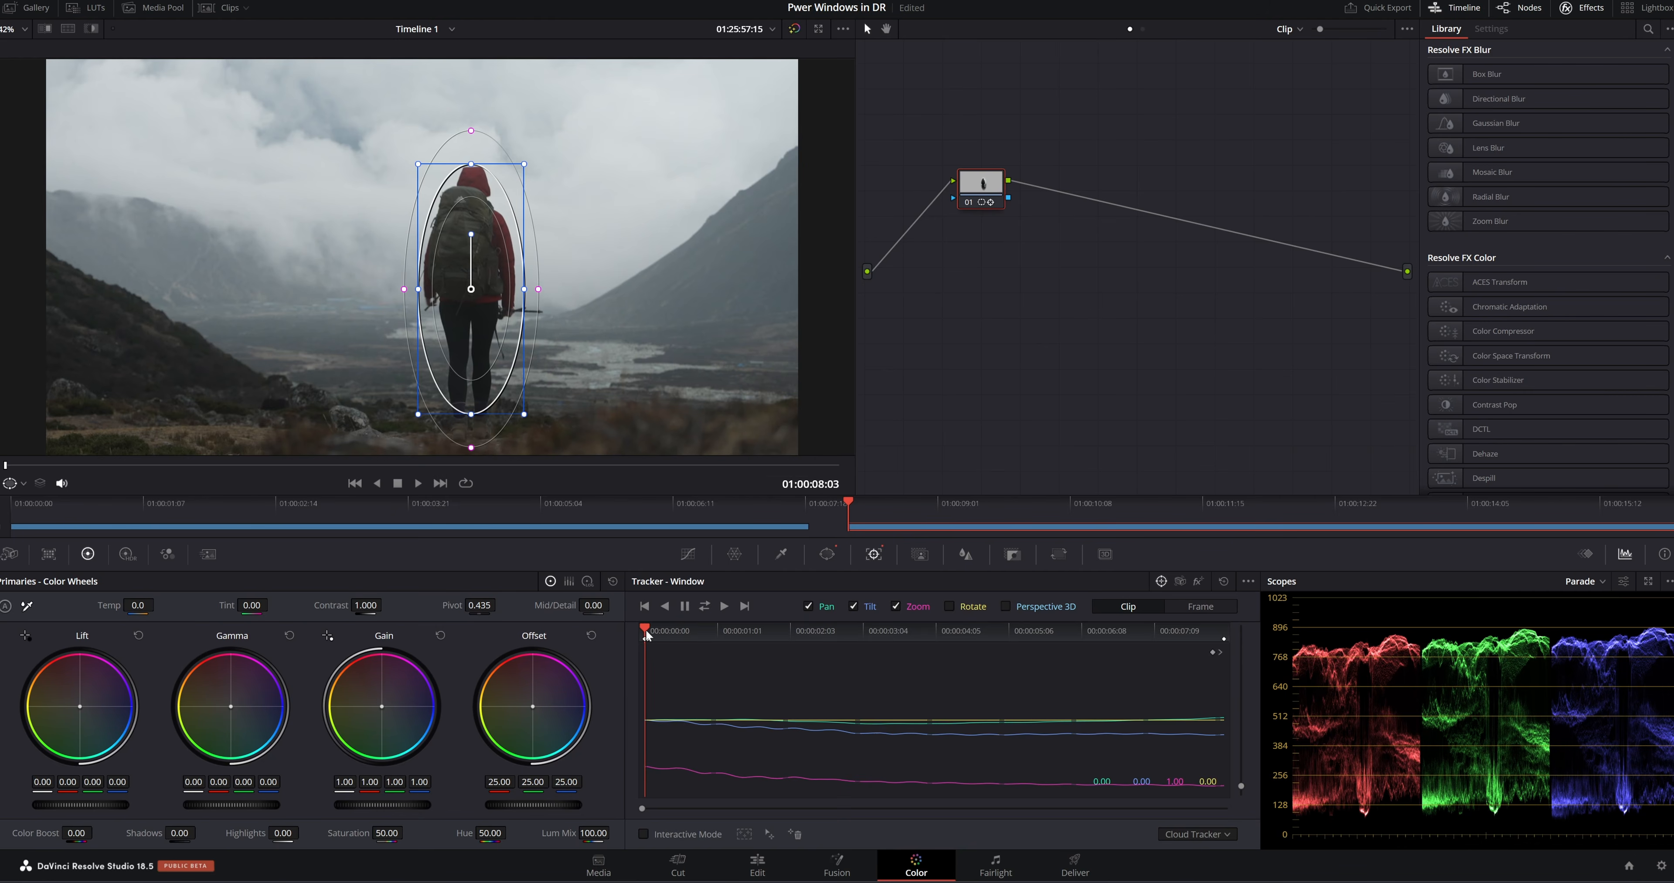
Widen the ellipse's edge softness to about 15.94, using the highlight view to judge the masked area
click(827, 554)
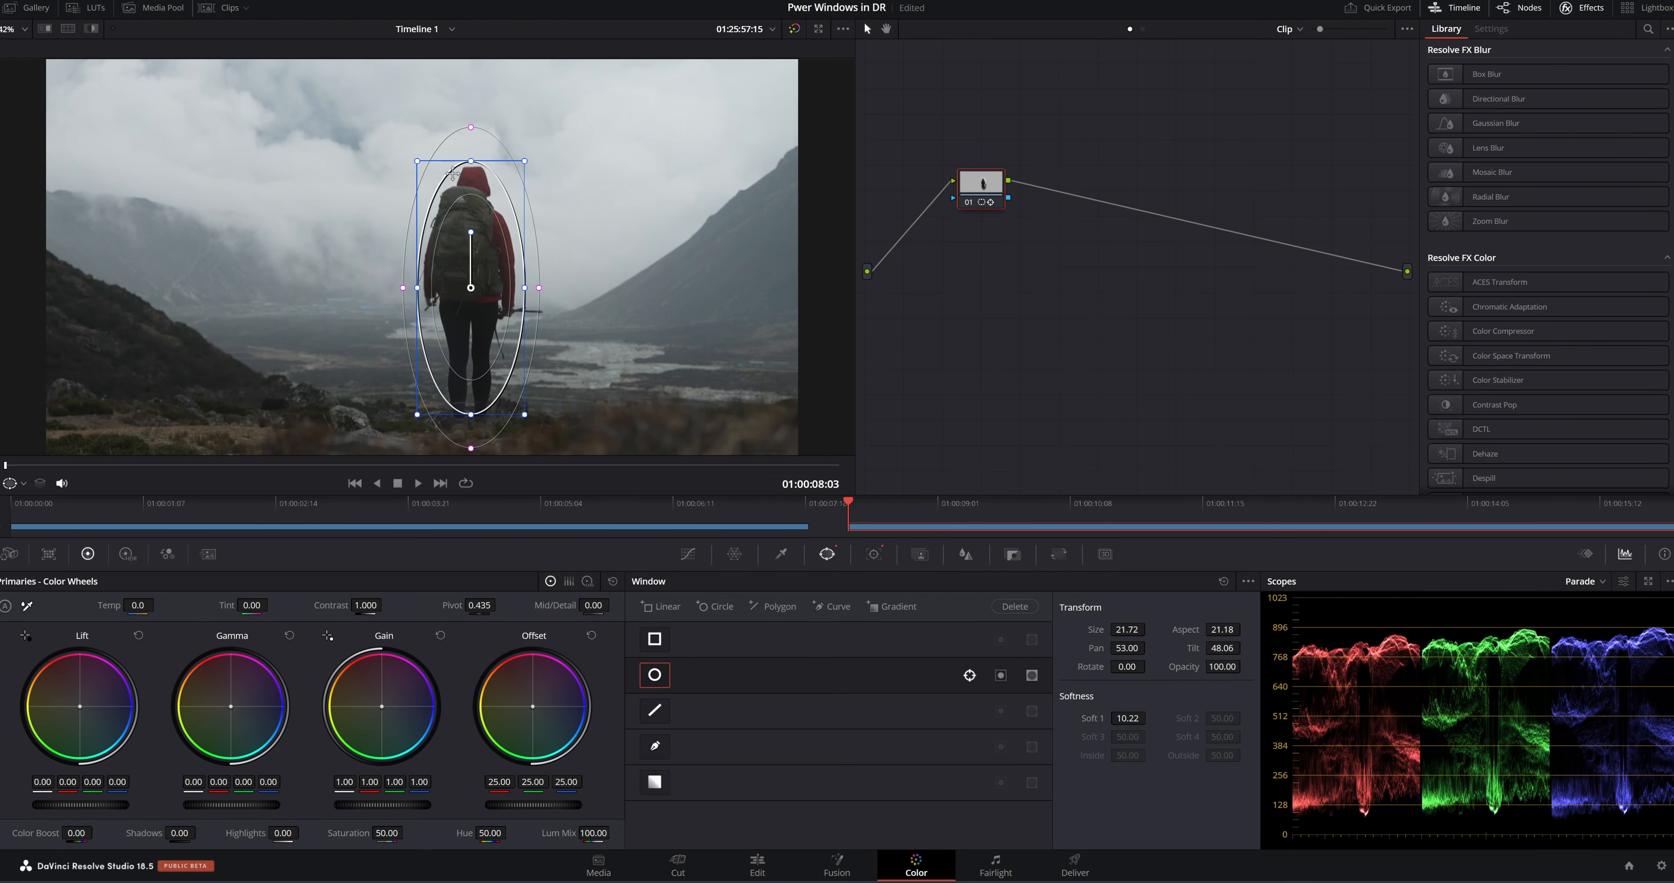
click(91, 28)
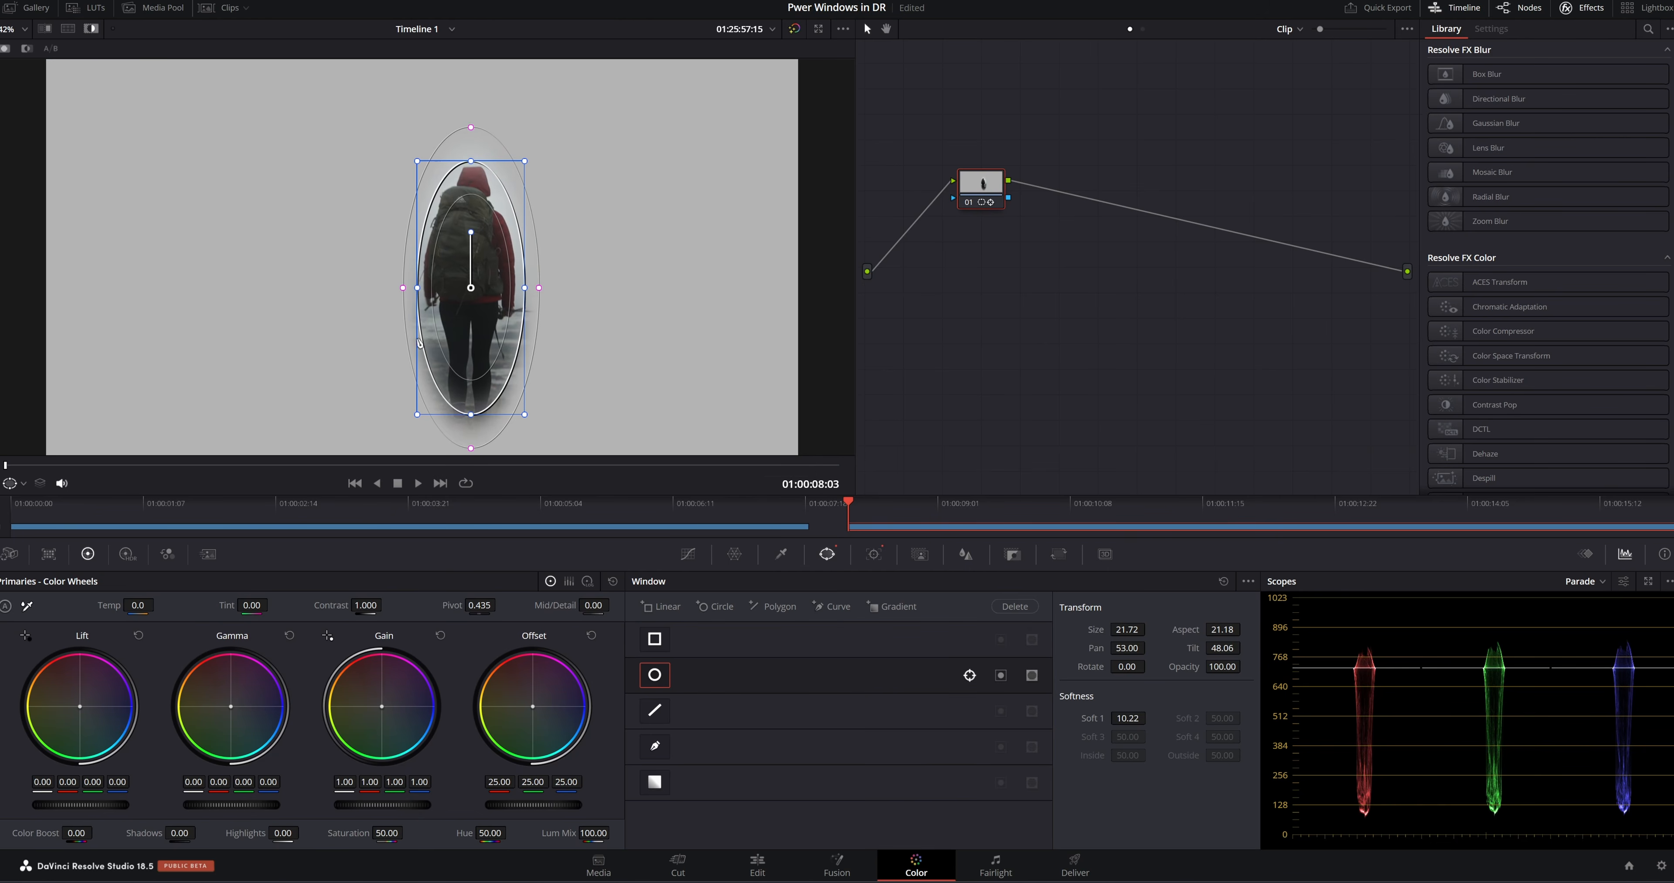
mouse_move(404, 290)
mouse_down()
mouse_move(380, 295)
mouse_move(399, 300)
mouse_up()
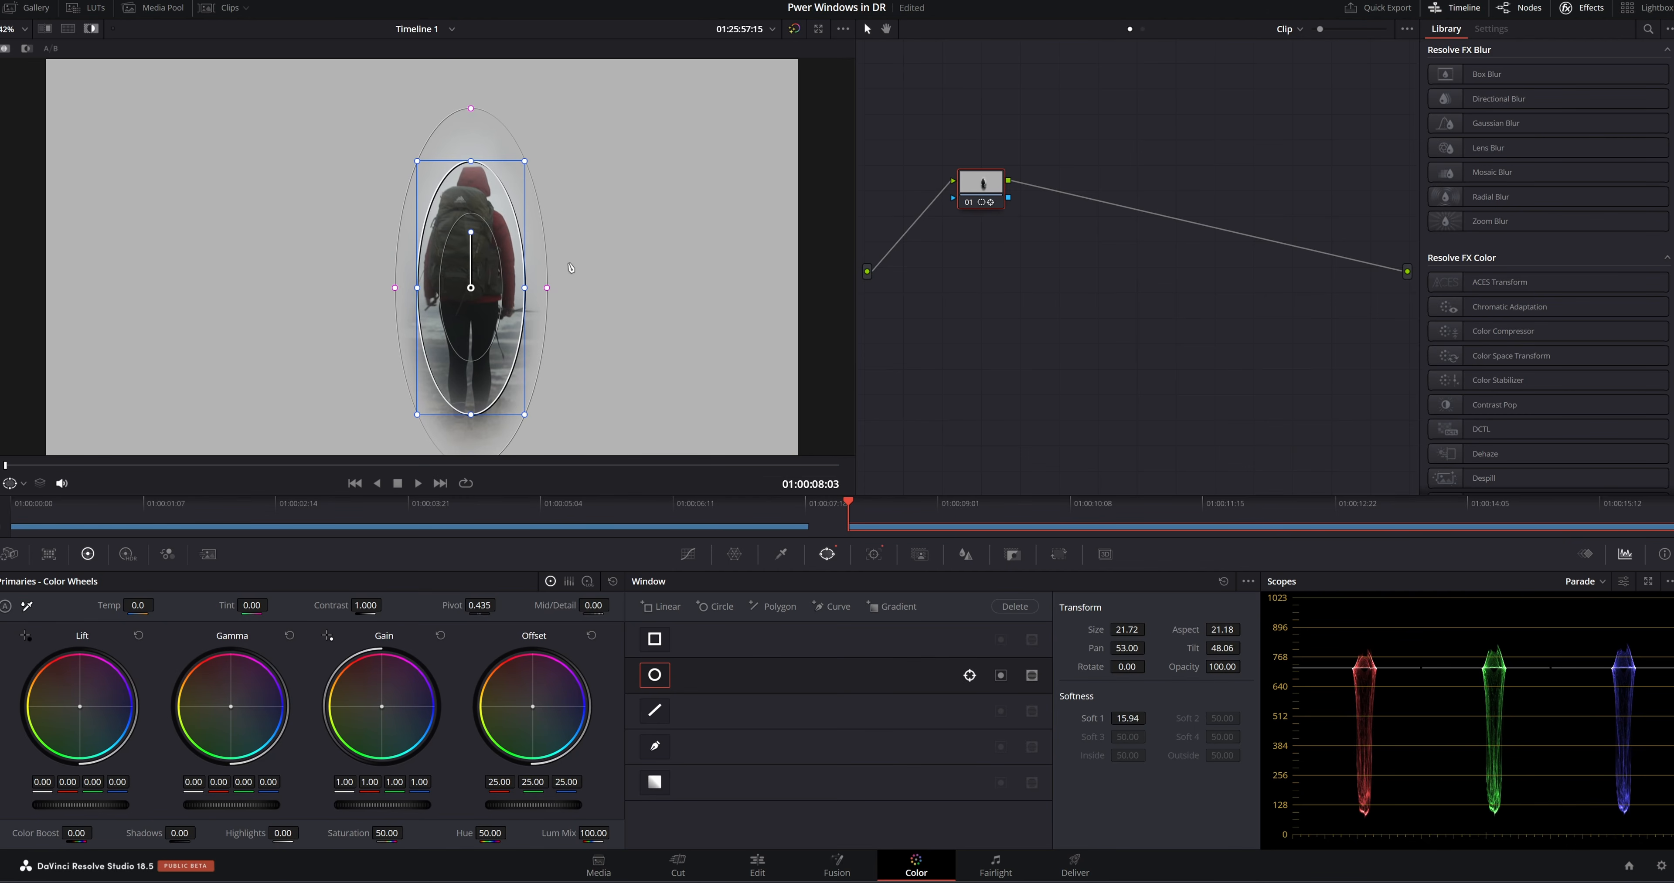
click(90, 33)
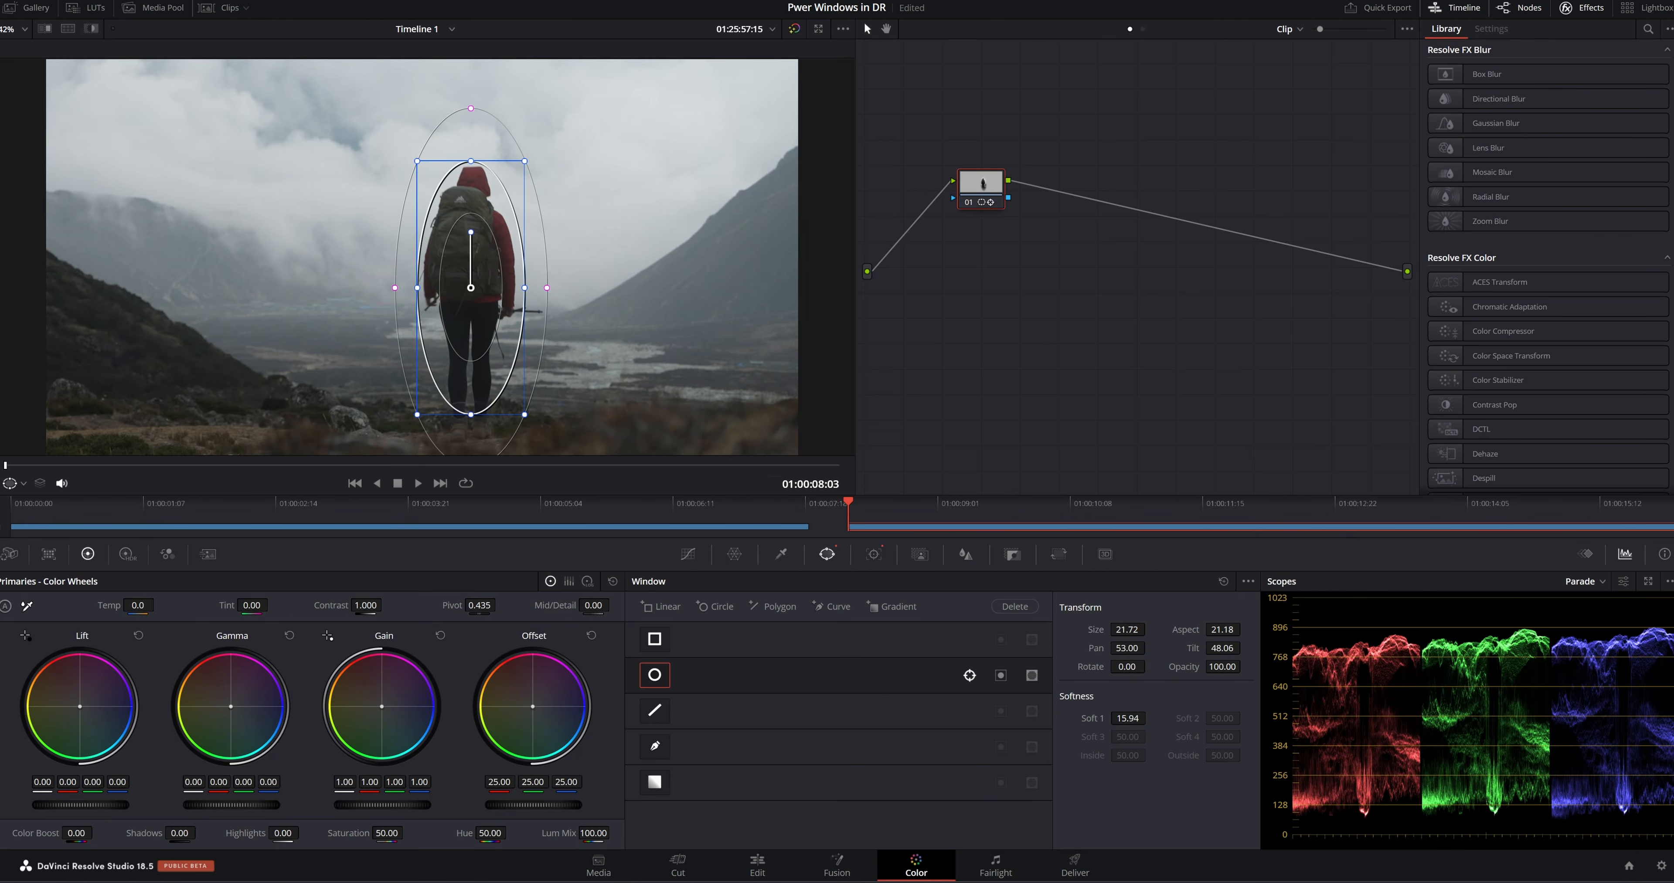
Grade the hiker inside the window with saturation 84, contrast 1.138 and gamma 0.04
drag(386, 833, 411, 832)
drag(365, 608, 386, 605)
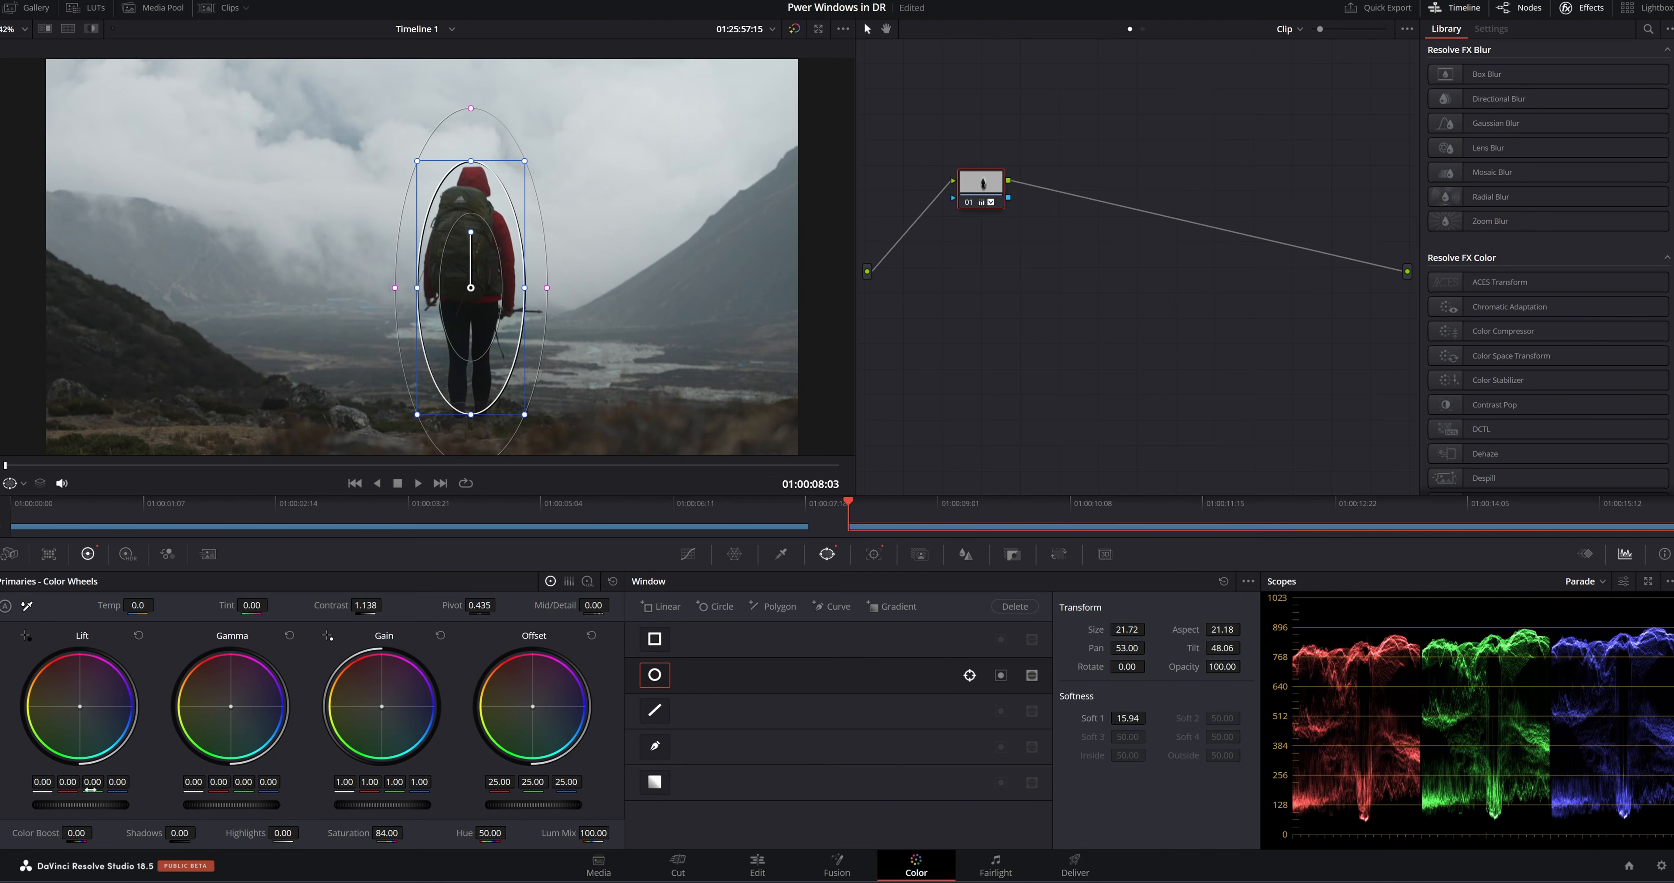
drag(224, 808, 232, 808)
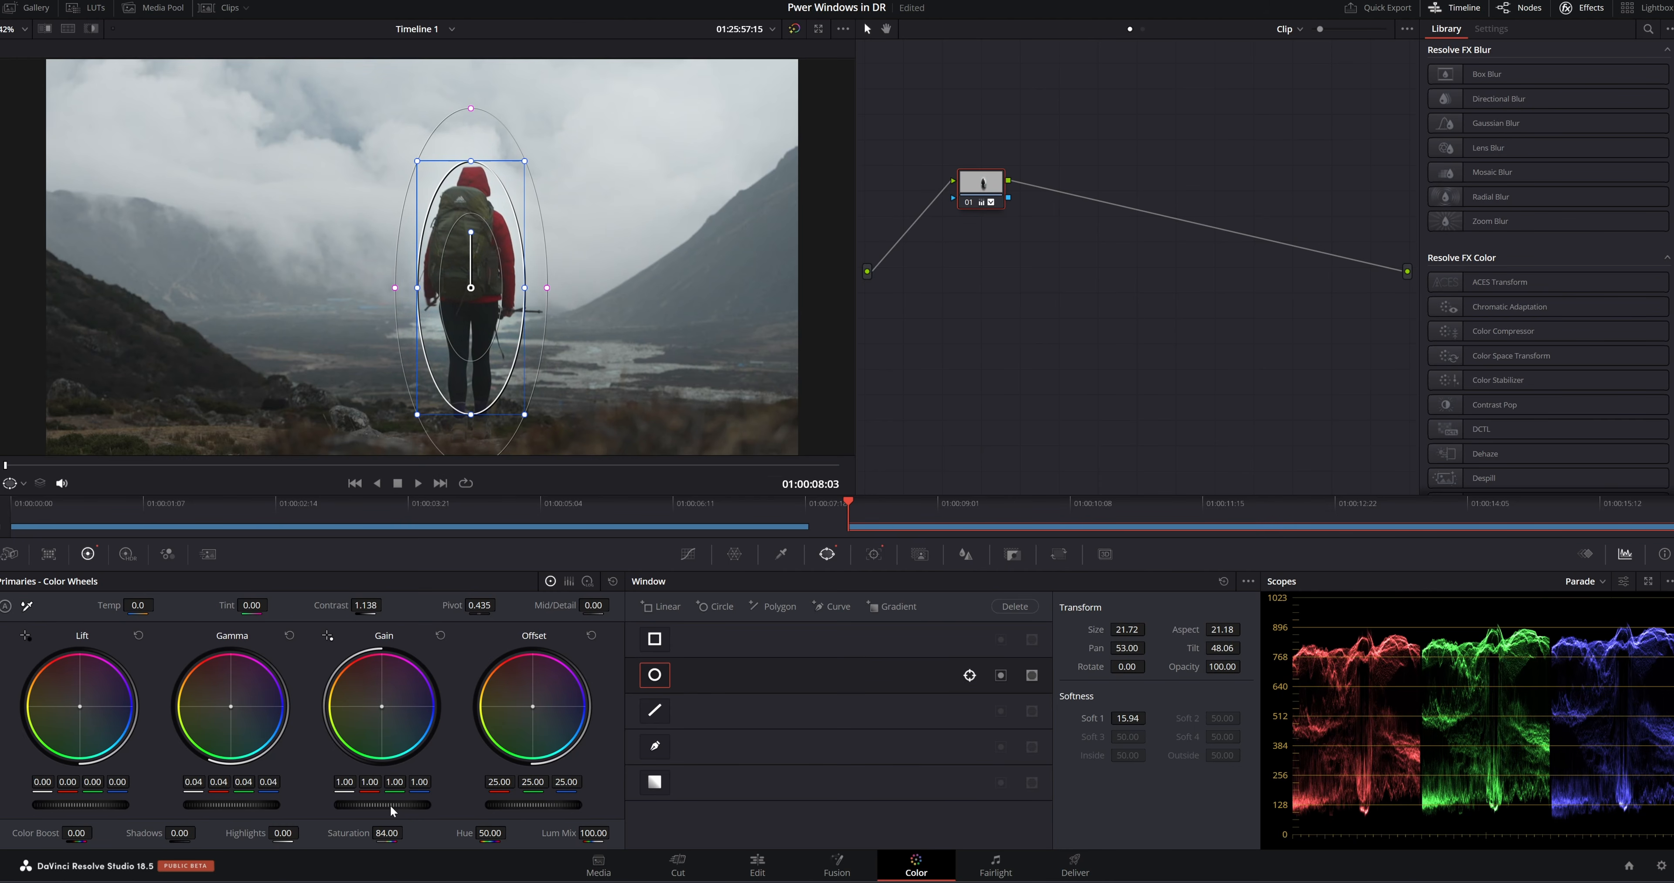
Compare the hiker with node 01's grade off and on, and narrow the ellipse to size 18.91, aspect 18.46
click(968, 204)
click(967, 203)
click(965, 202)
click(965, 203)
drag(417, 287, 424, 288)
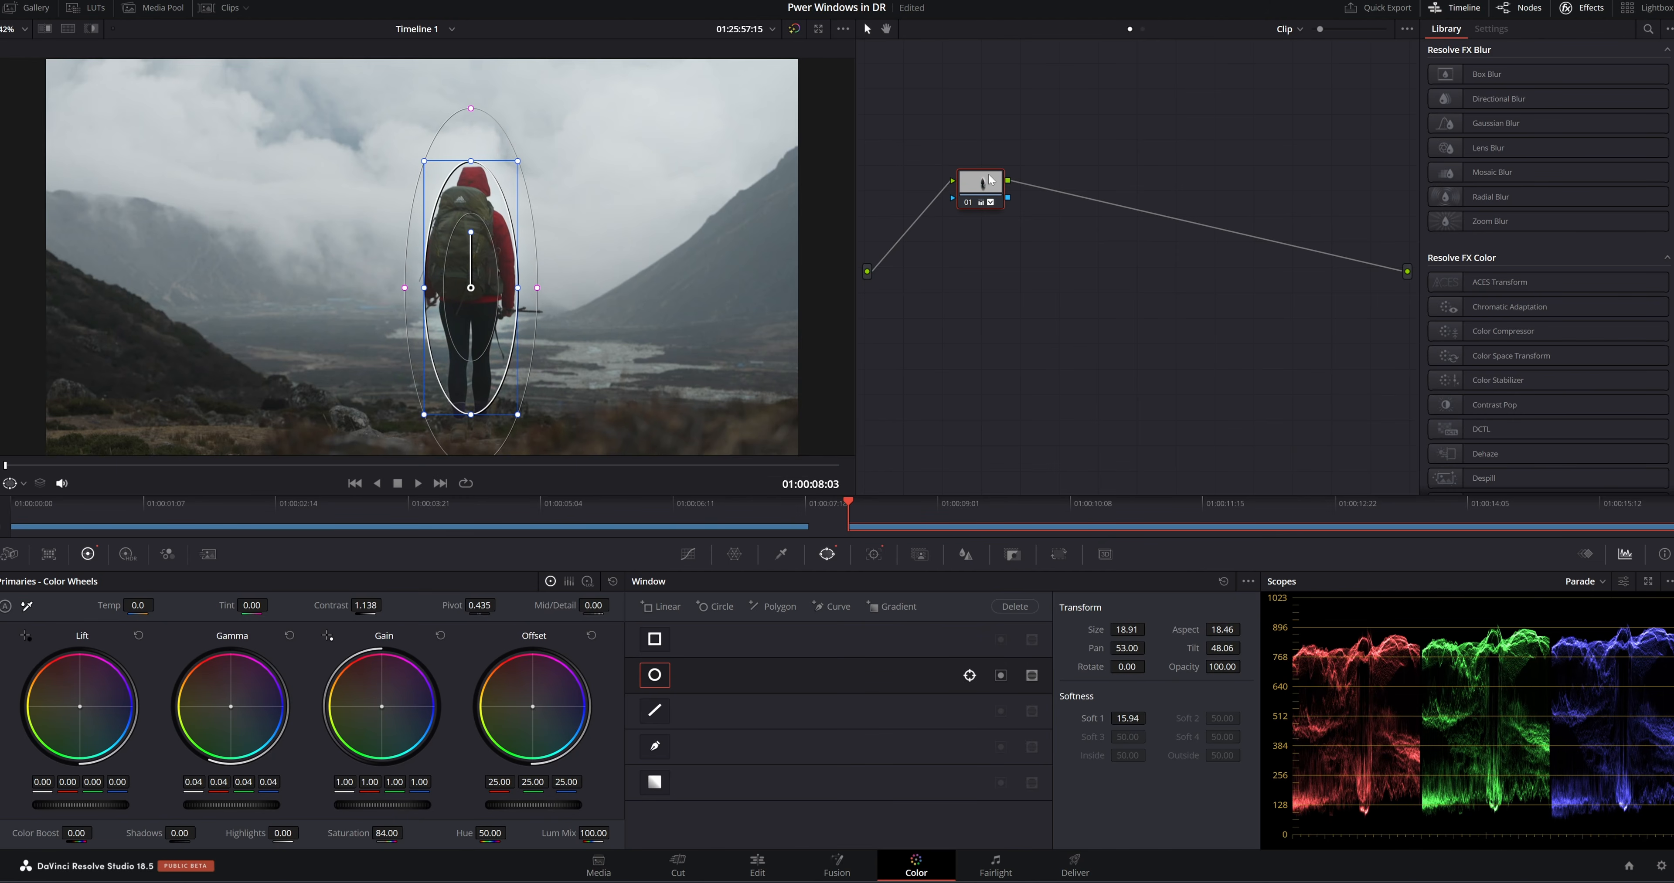
Add a serial node and draw a closed curve window around the dark foreground slope and ground, extending past the frame edges
key(alt+s)
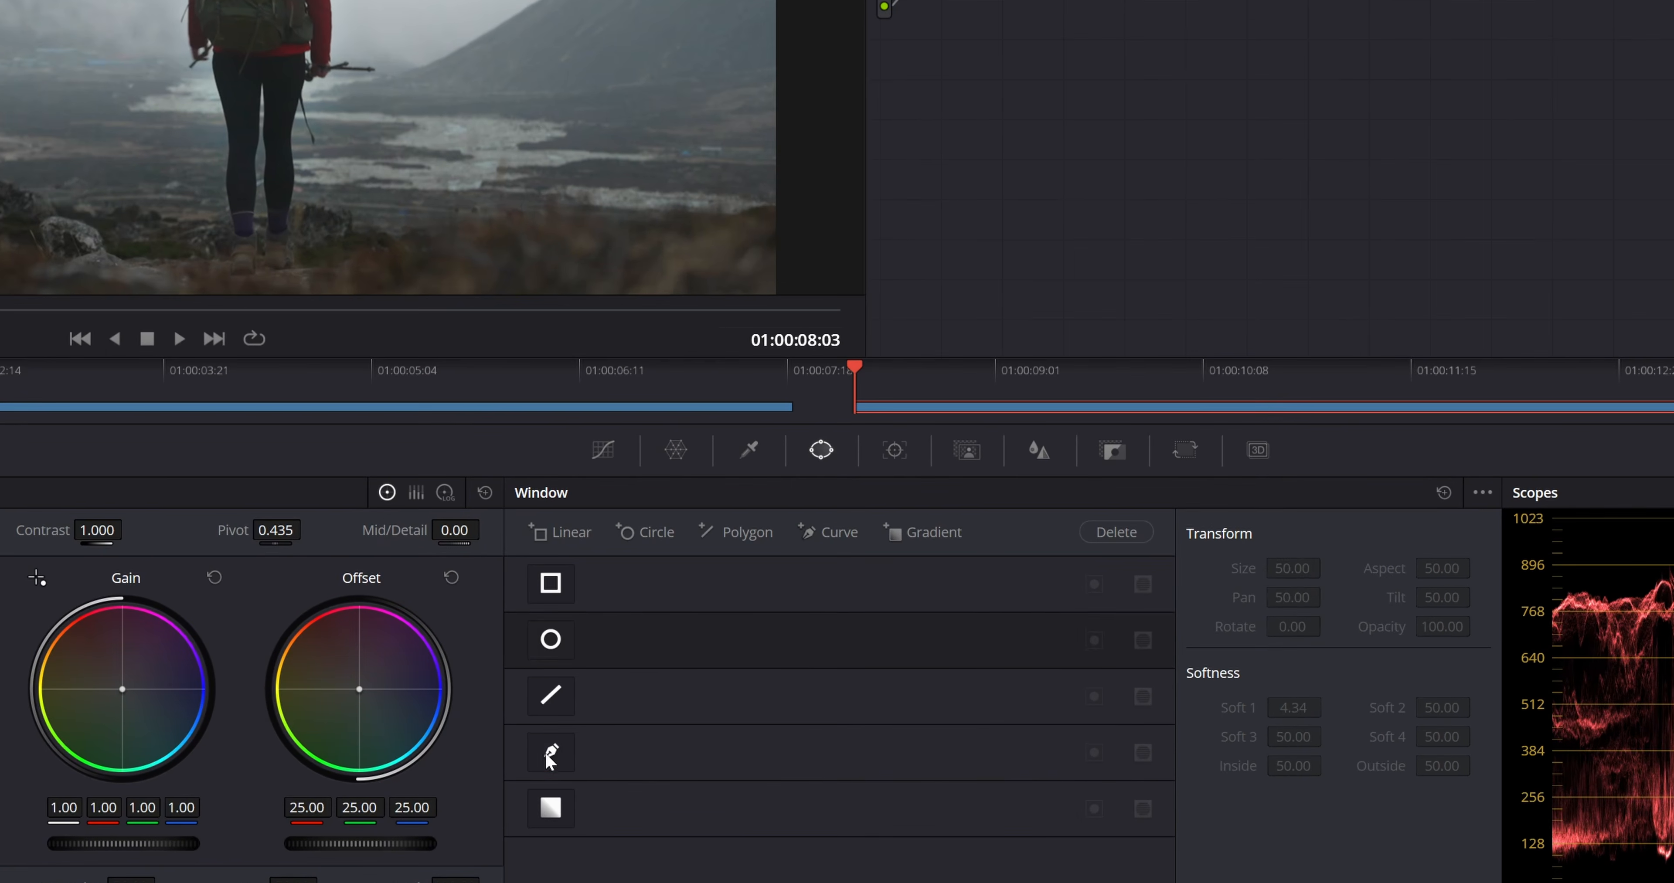
click(654, 747)
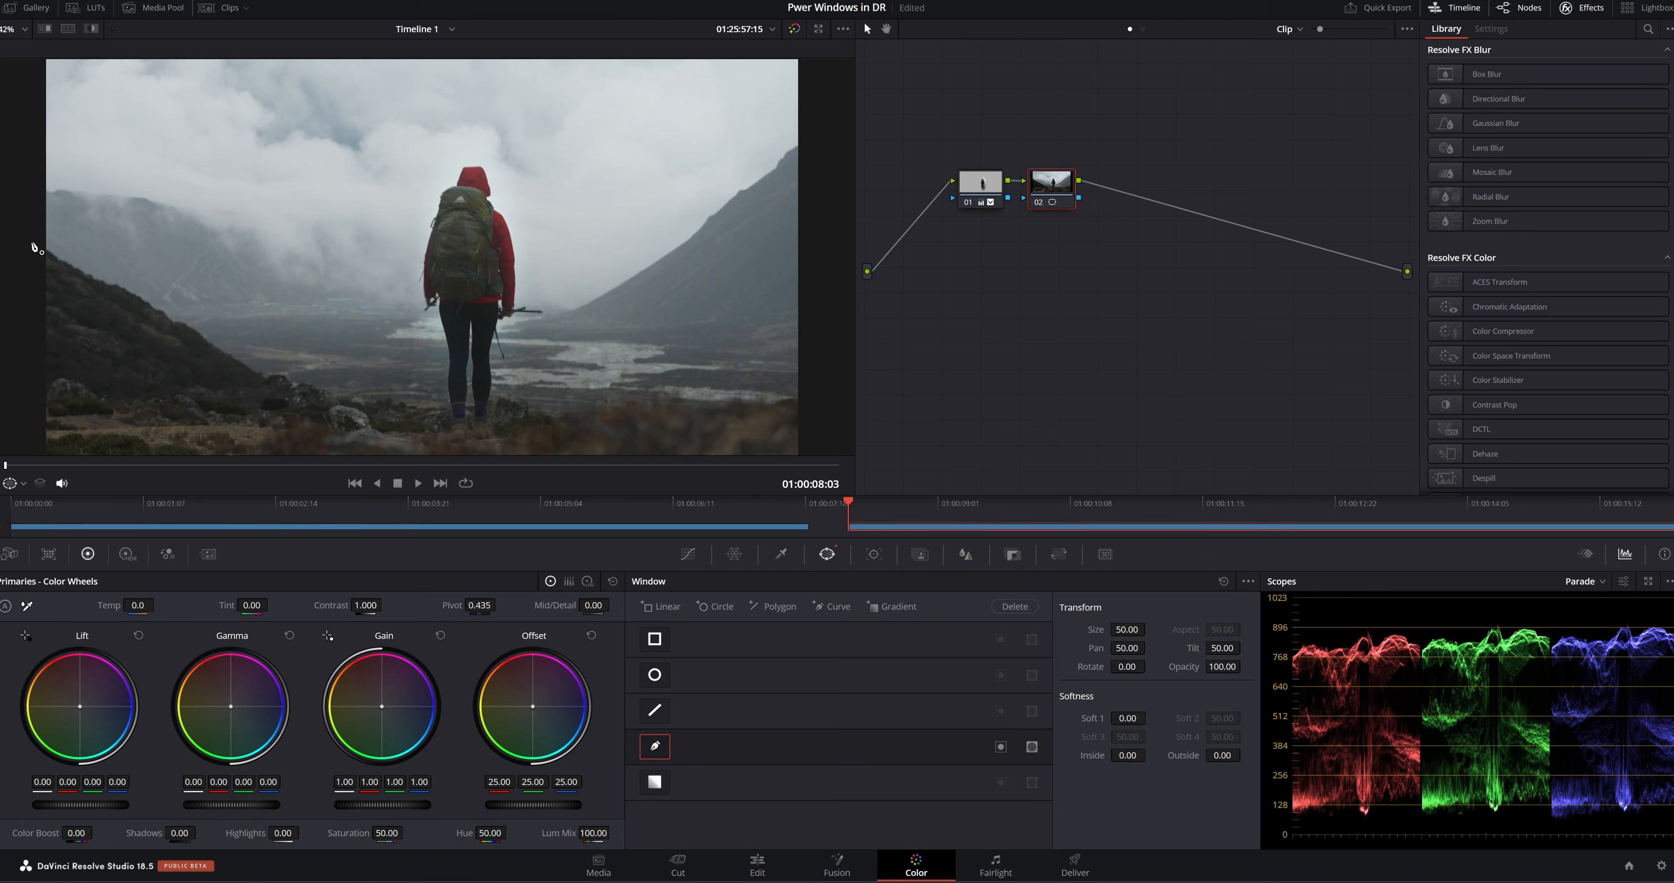
click(32, 241)
click(348, 403)
click(605, 408)
click(798, 398)
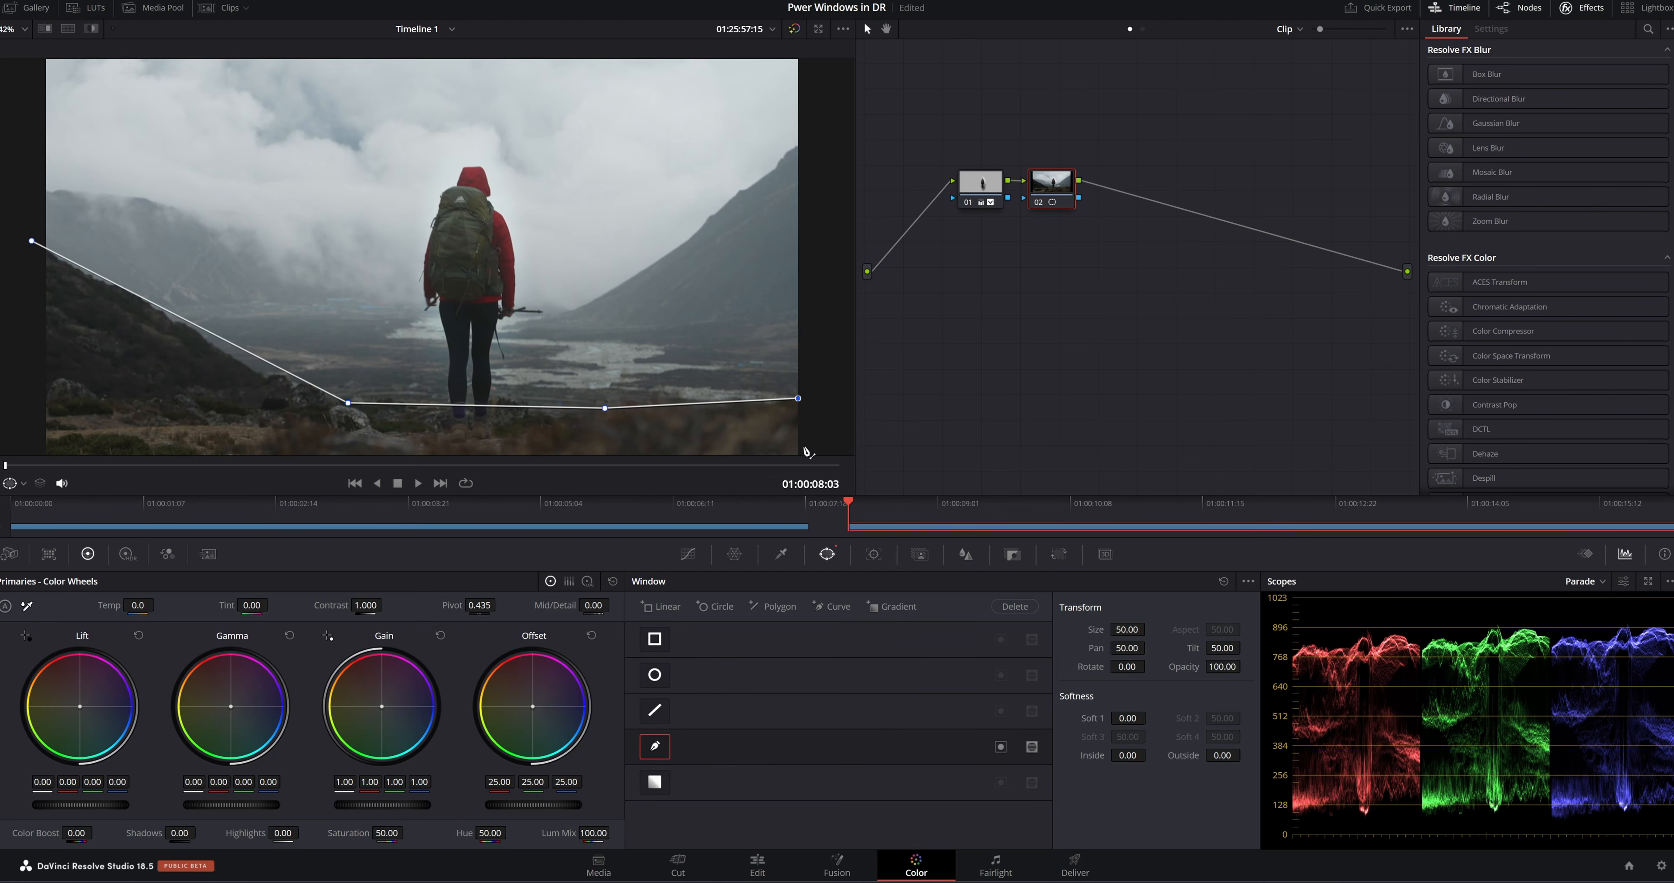
scroll(812, 418, down, 1)
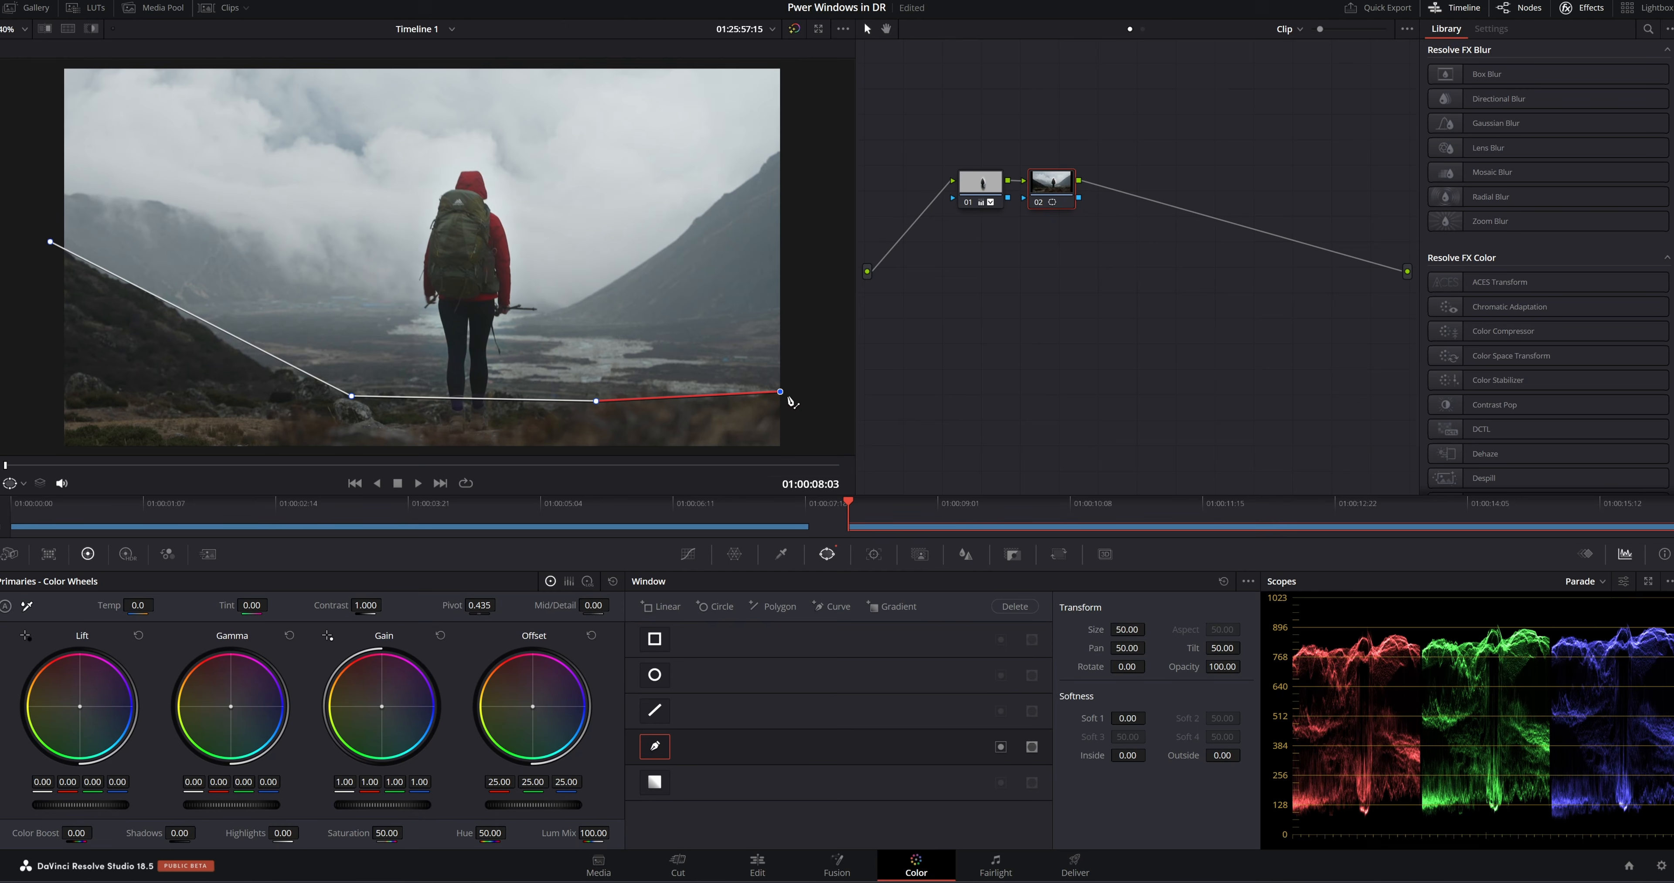
click(788, 450)
click(53, 452)
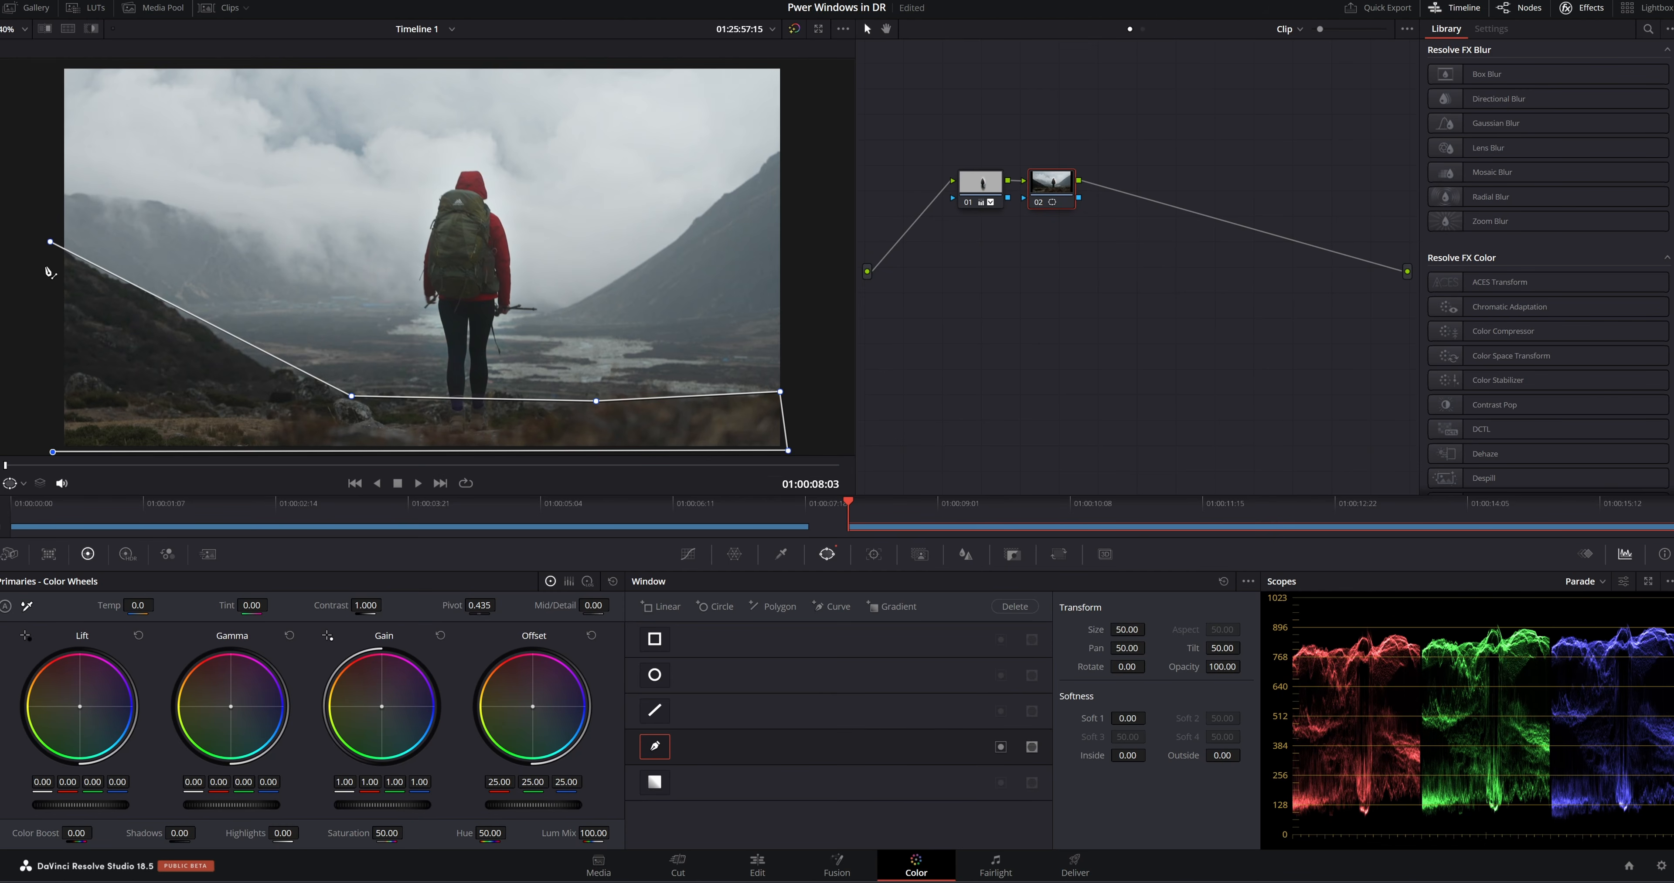
click(50, 241)
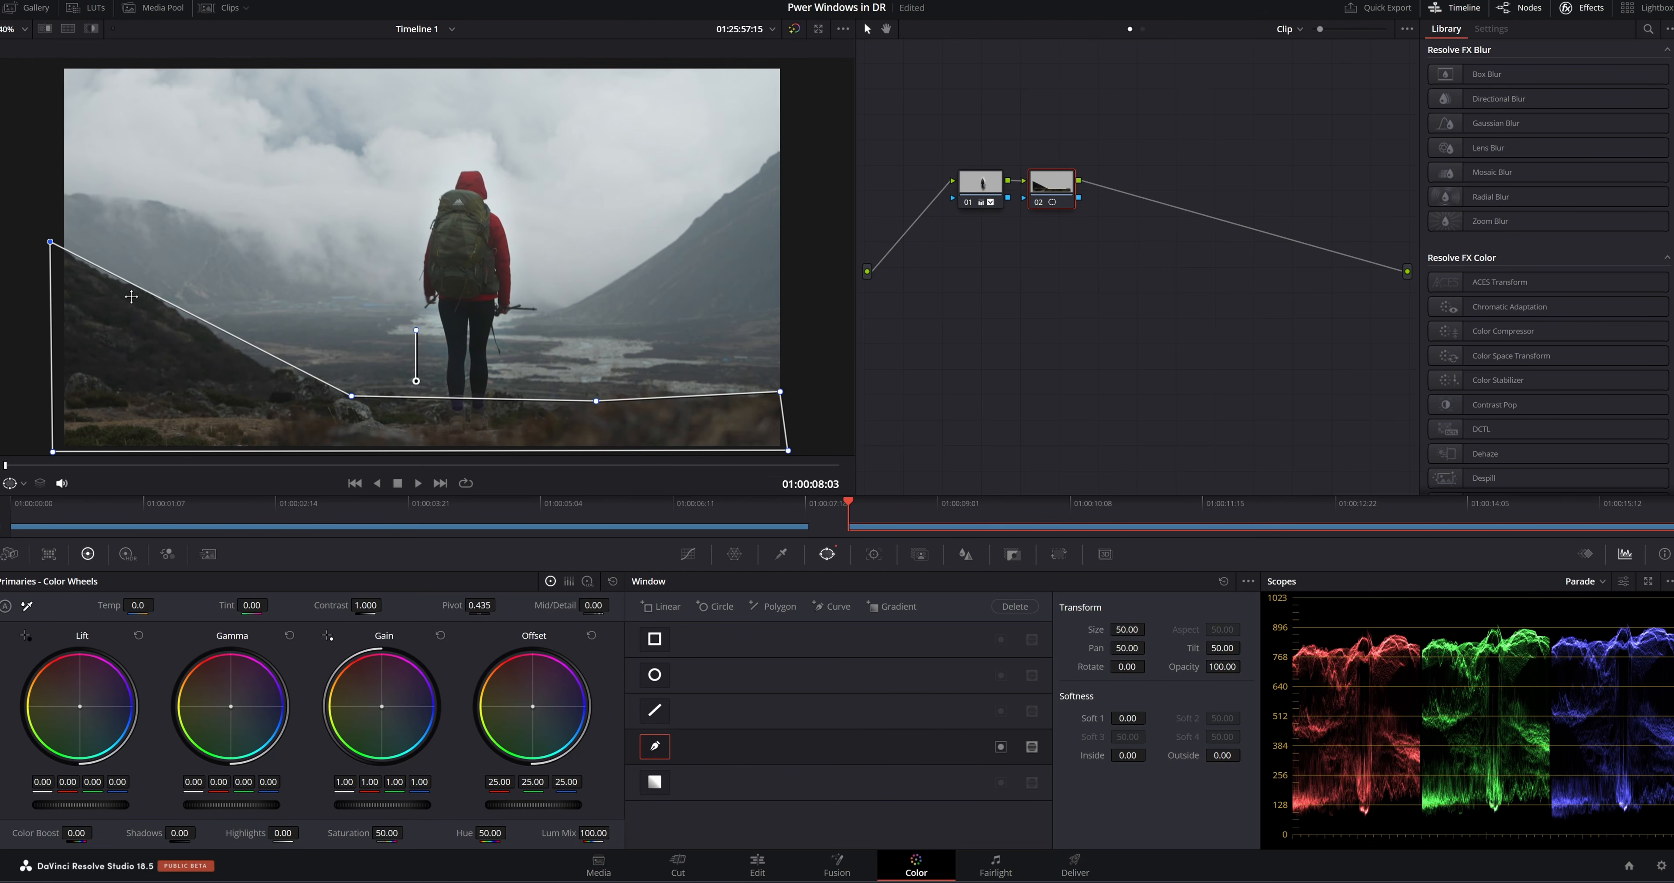
Refine the foreground curve with an extra point on the slope, and feather it with inside softness 2.76 and outside softness 2.04
click(261, 355)
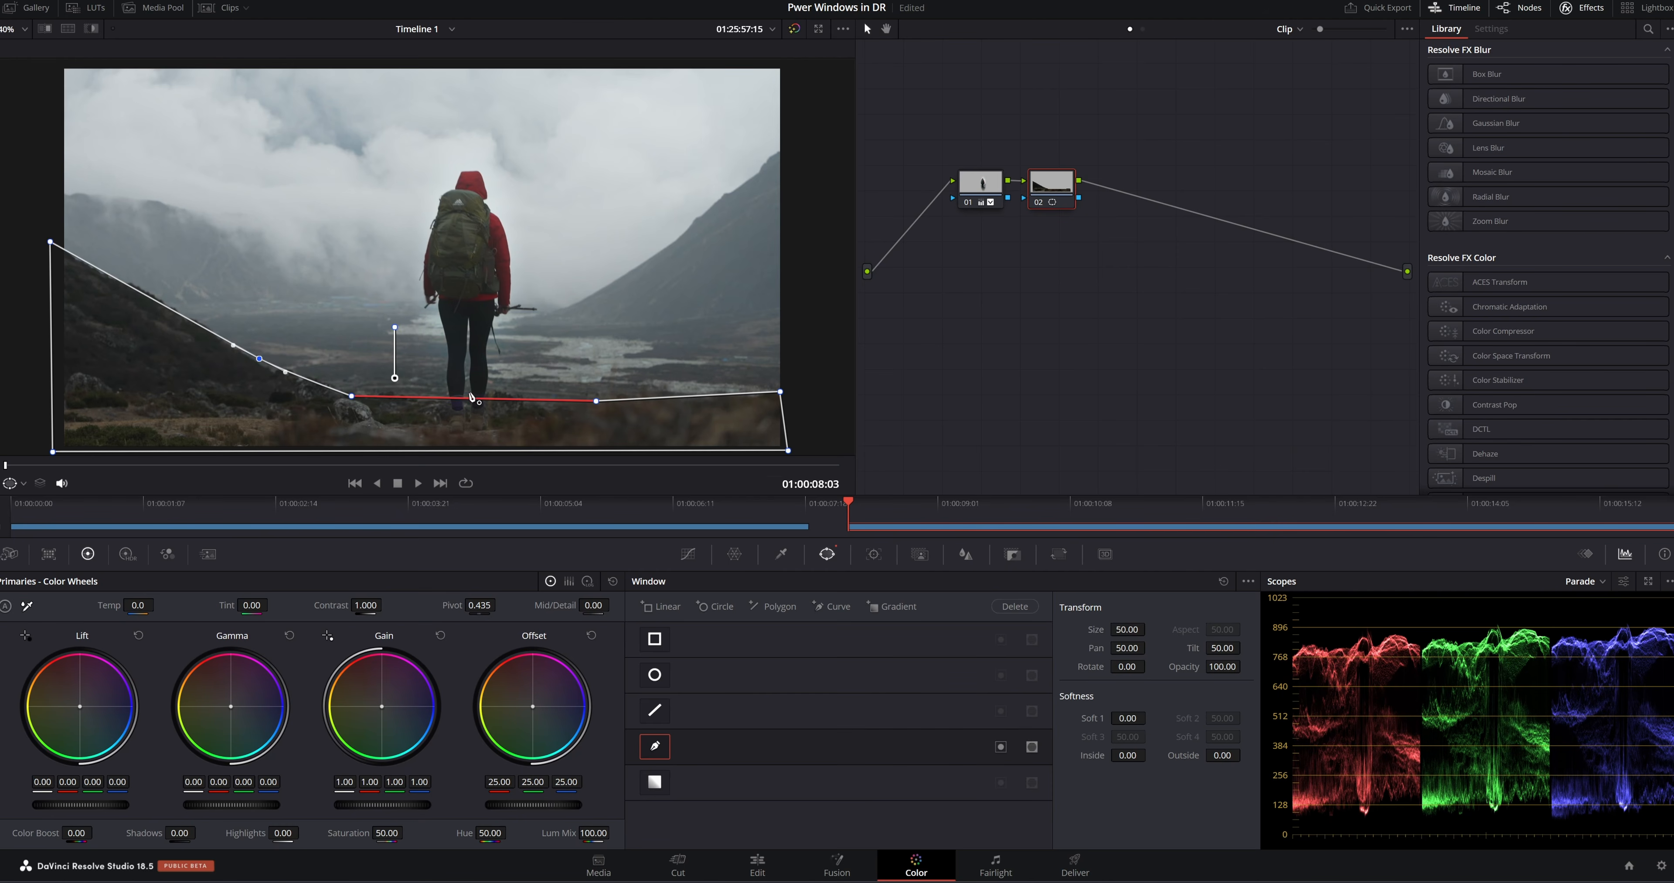
drag(781, 392, 787, 392)
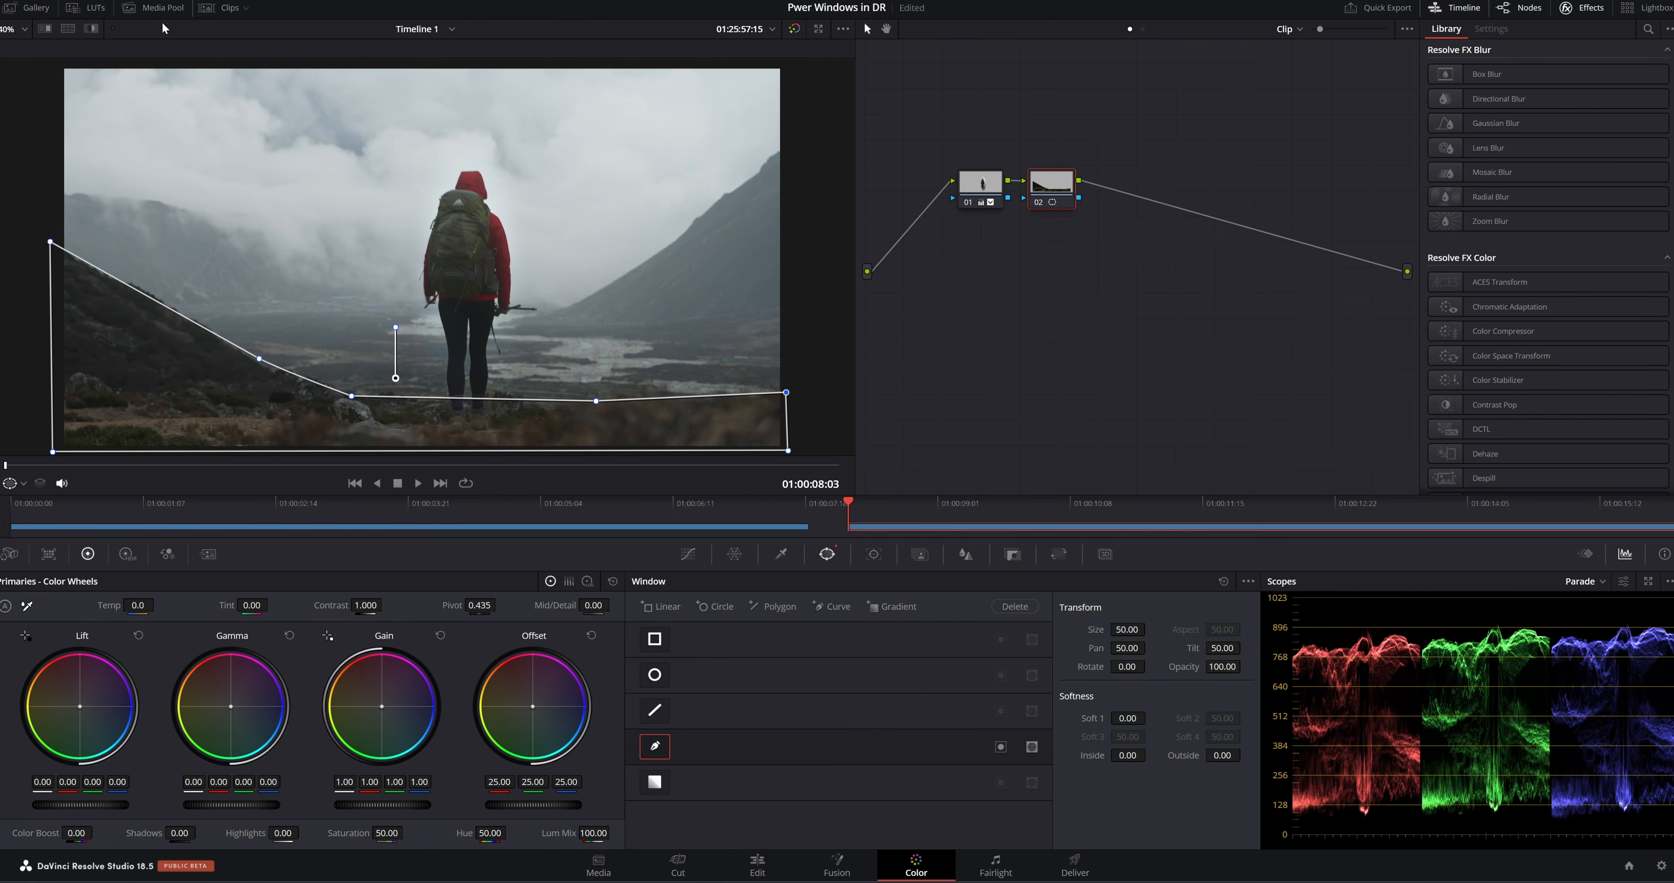
click(91, 28)
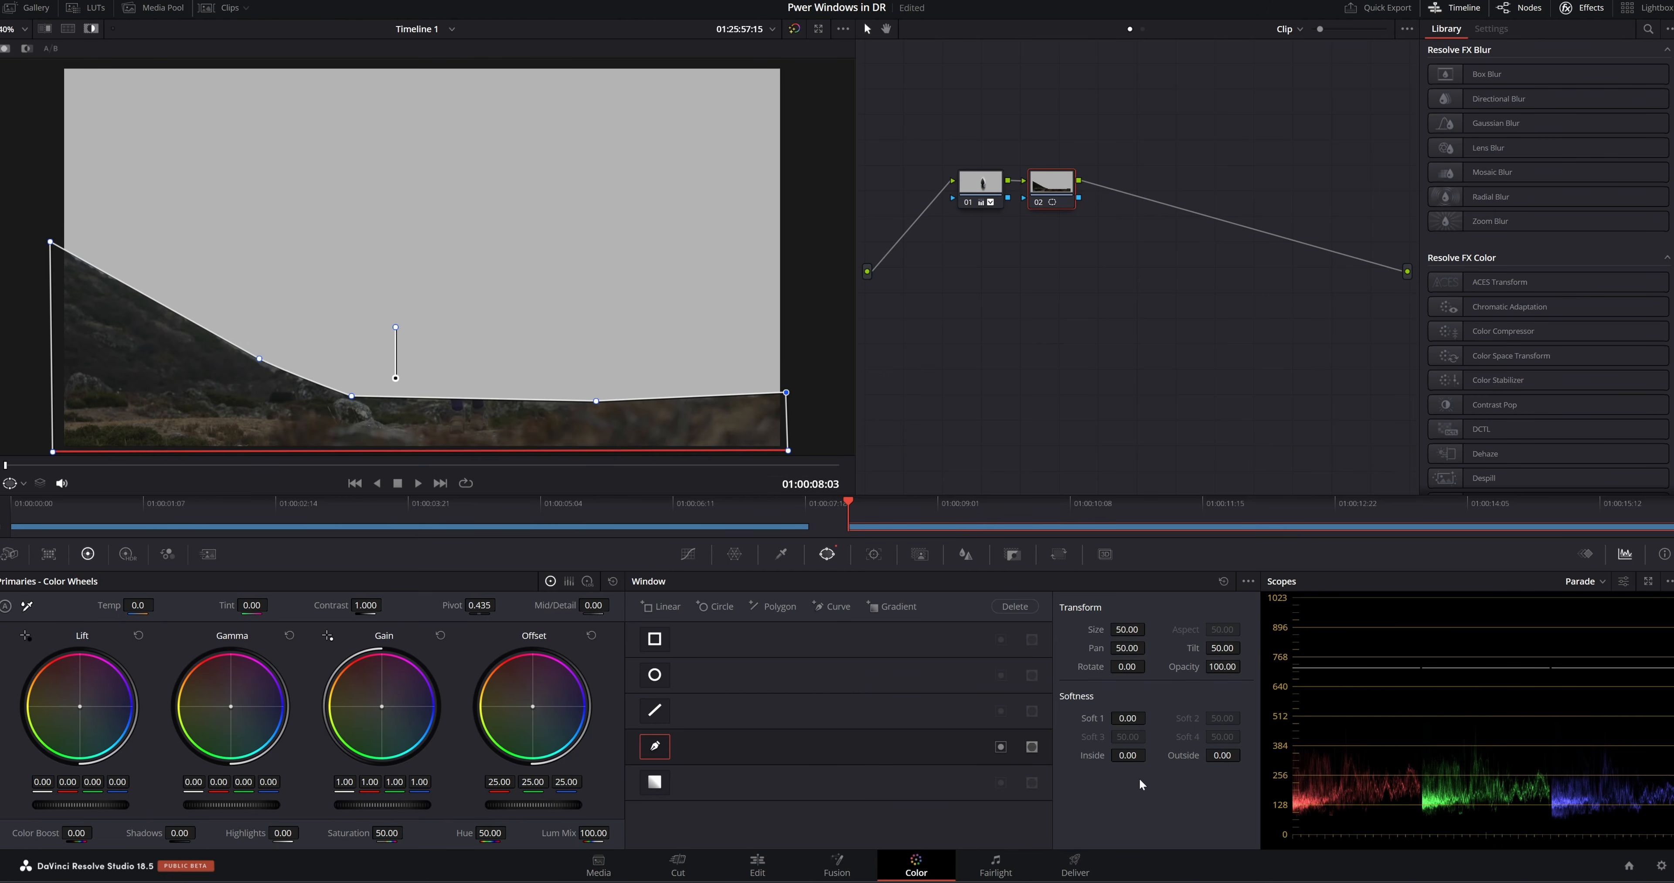
drag(1128, 755, 1245, 755)
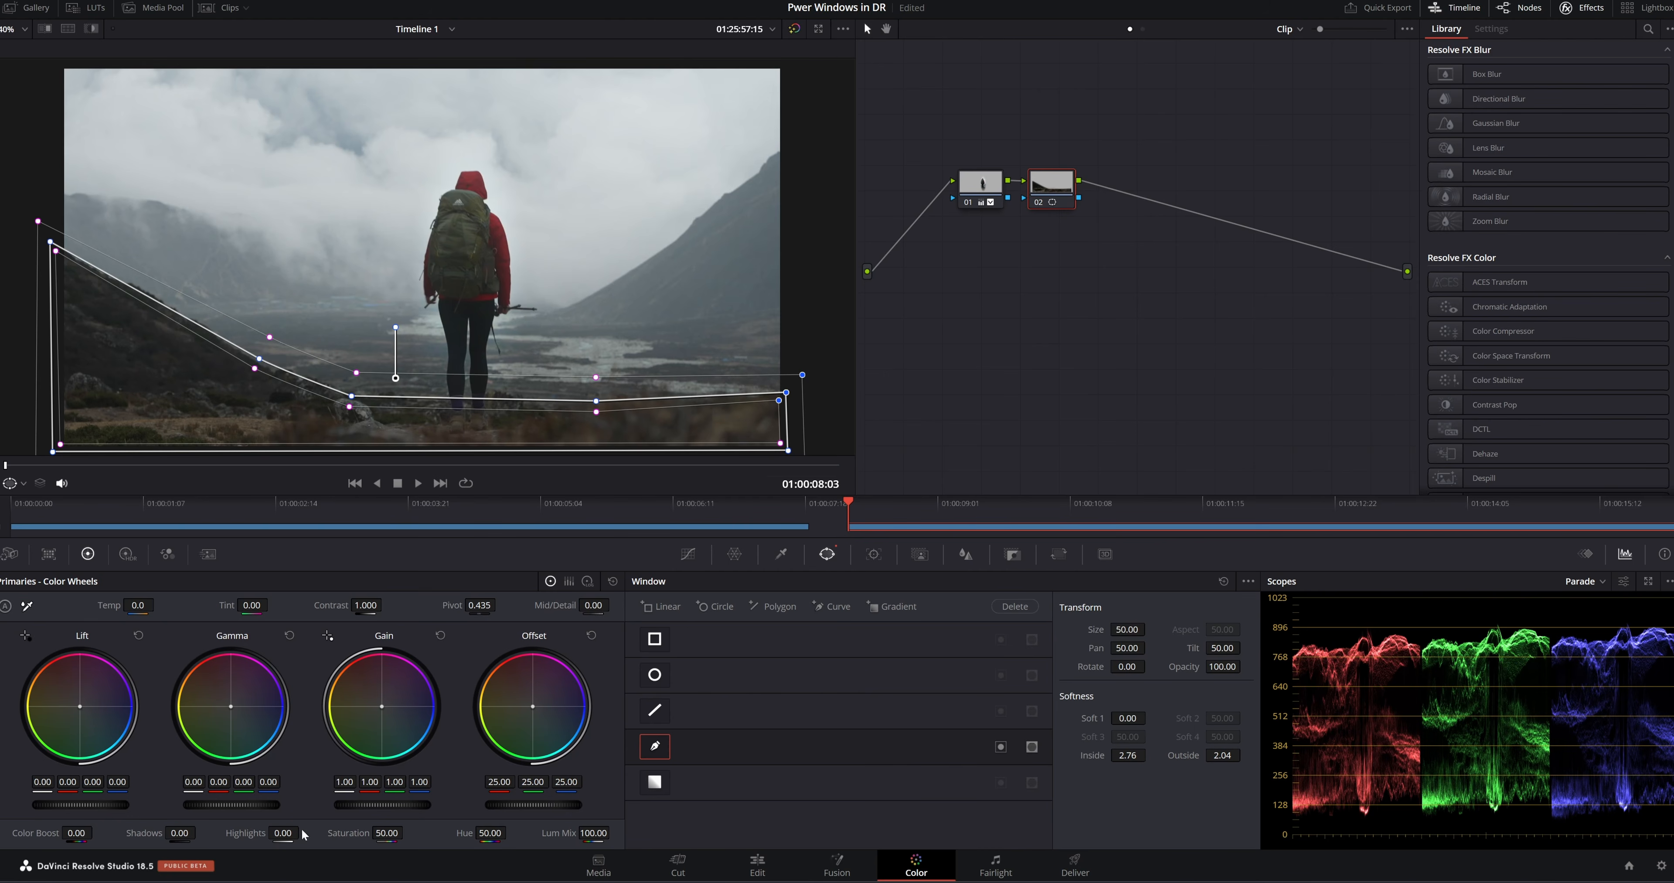
Grade the foreground in node 02 with lift and gamma 0.01, contrast 1.092, saturation 81.60 and temperature 120
drag(385, 838, 407, 834)
drag(105, 805, 114, 806)
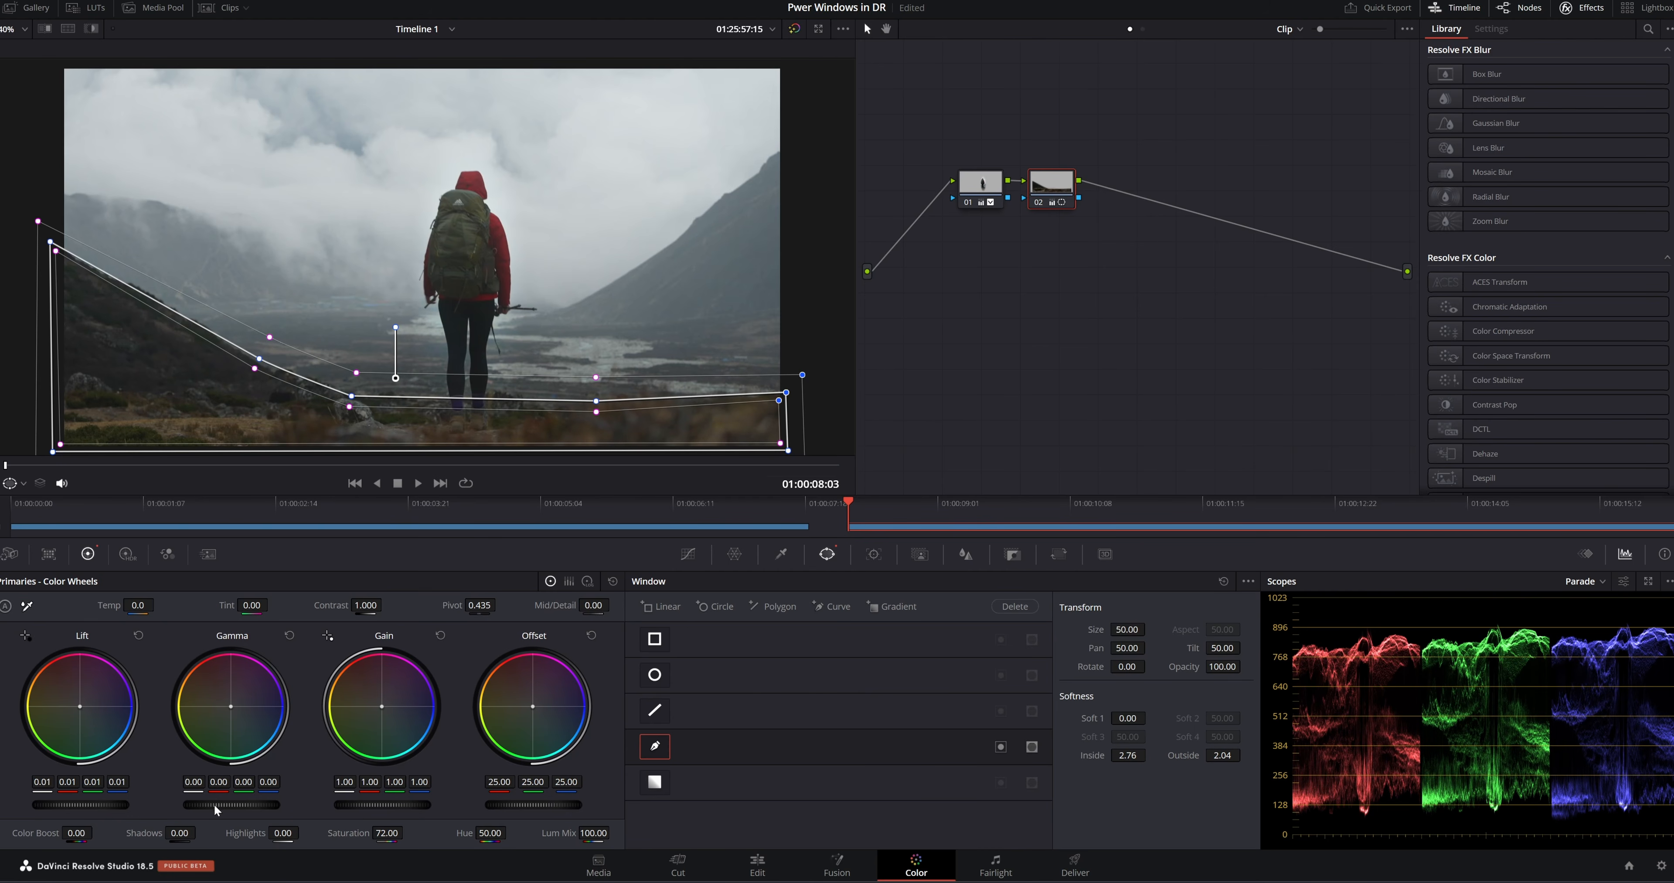
drag(215, 807, 224, 805)
drag(367, 606, 381, 606)
drag(397, 831, 408, 832)
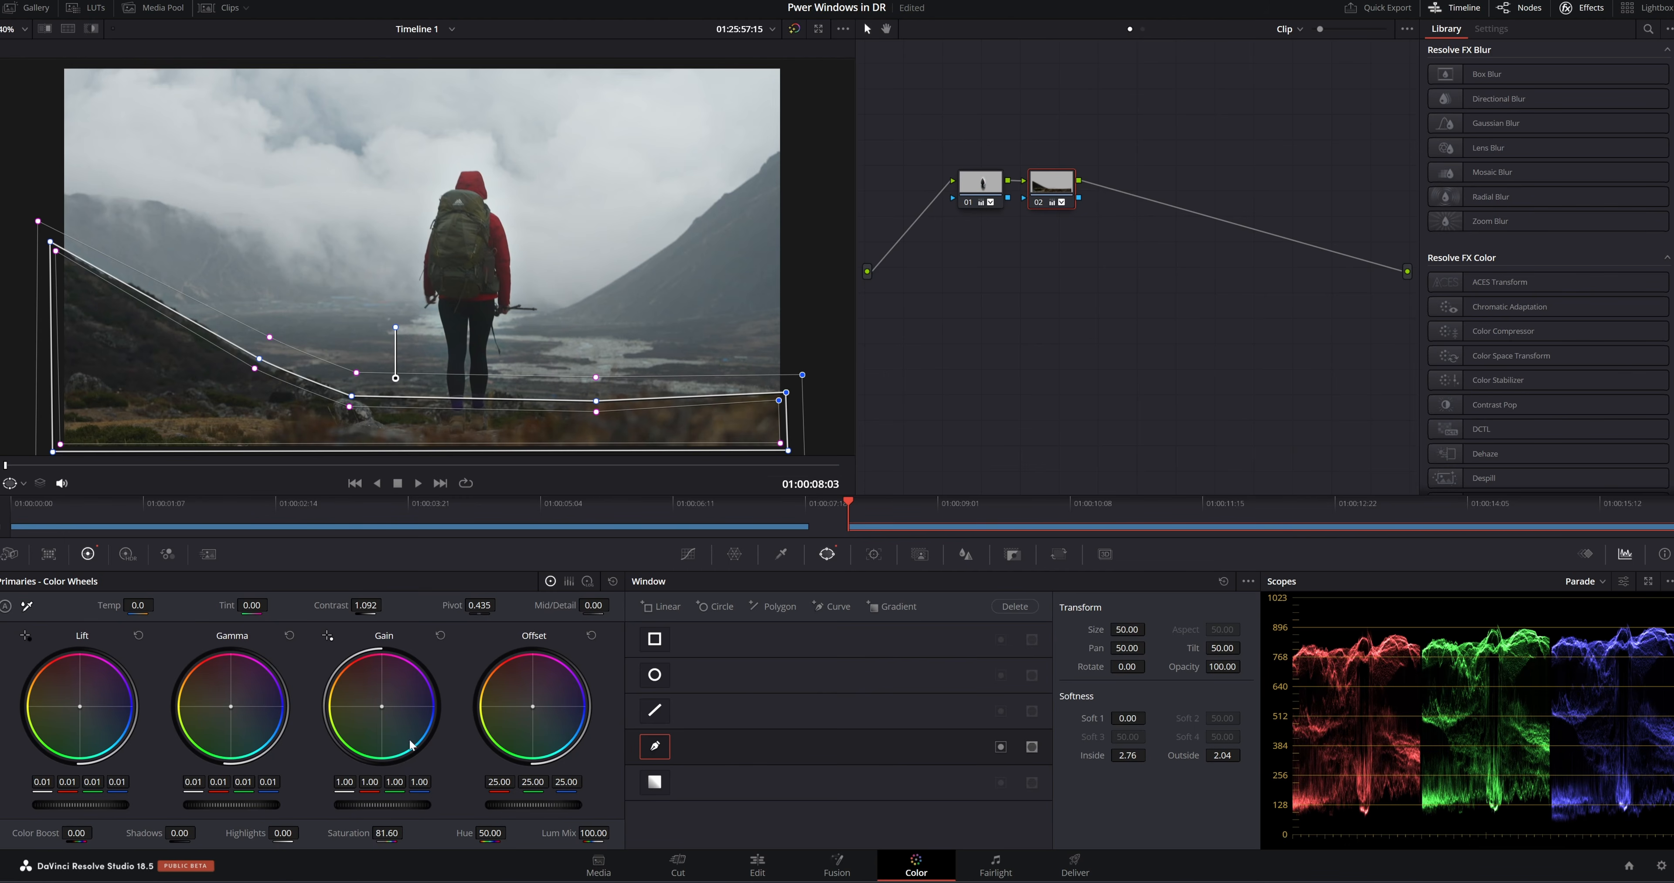
drag(137, 605, 157, 604)
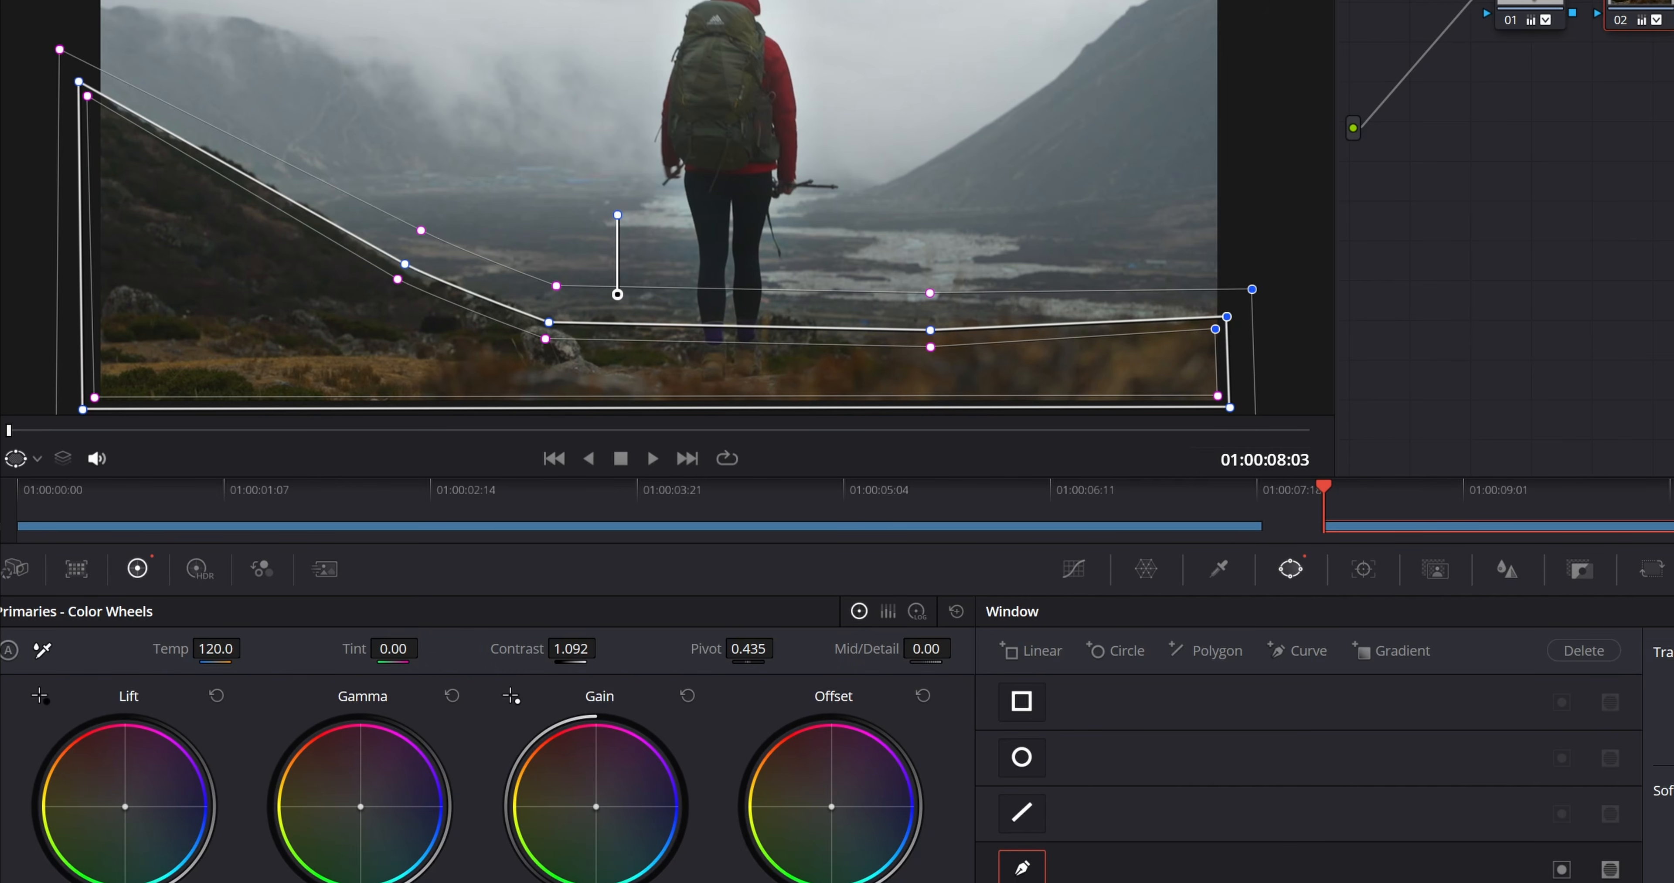
Hide the window outlines in the viewer and compare the foreground with node 02's grade off and on
click(15, 461)
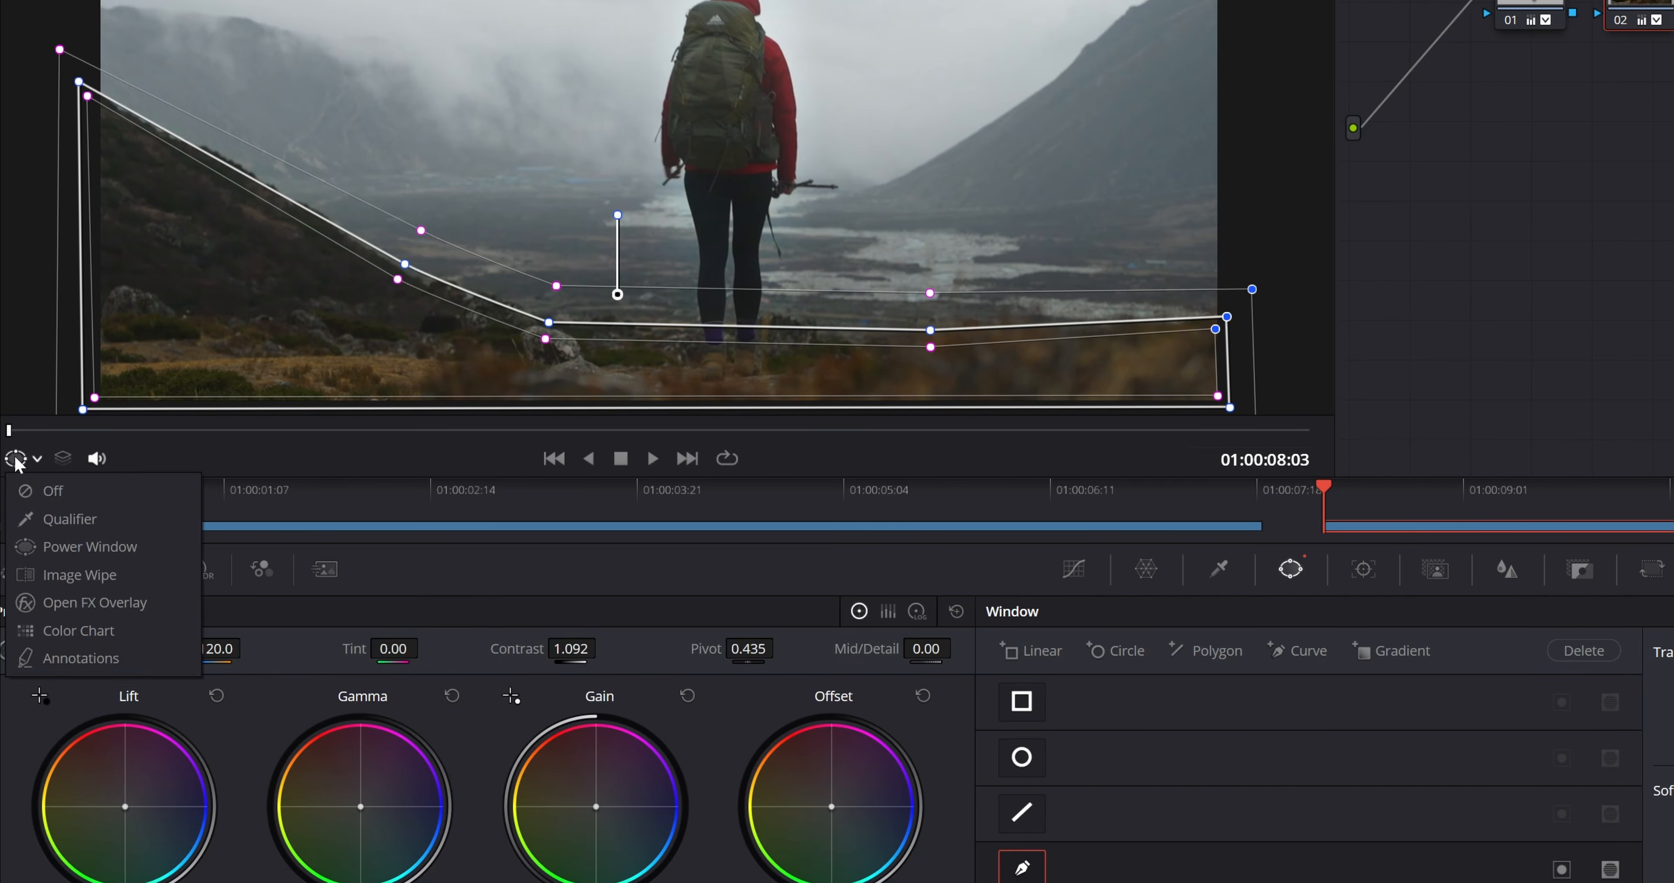
click(34, 492)
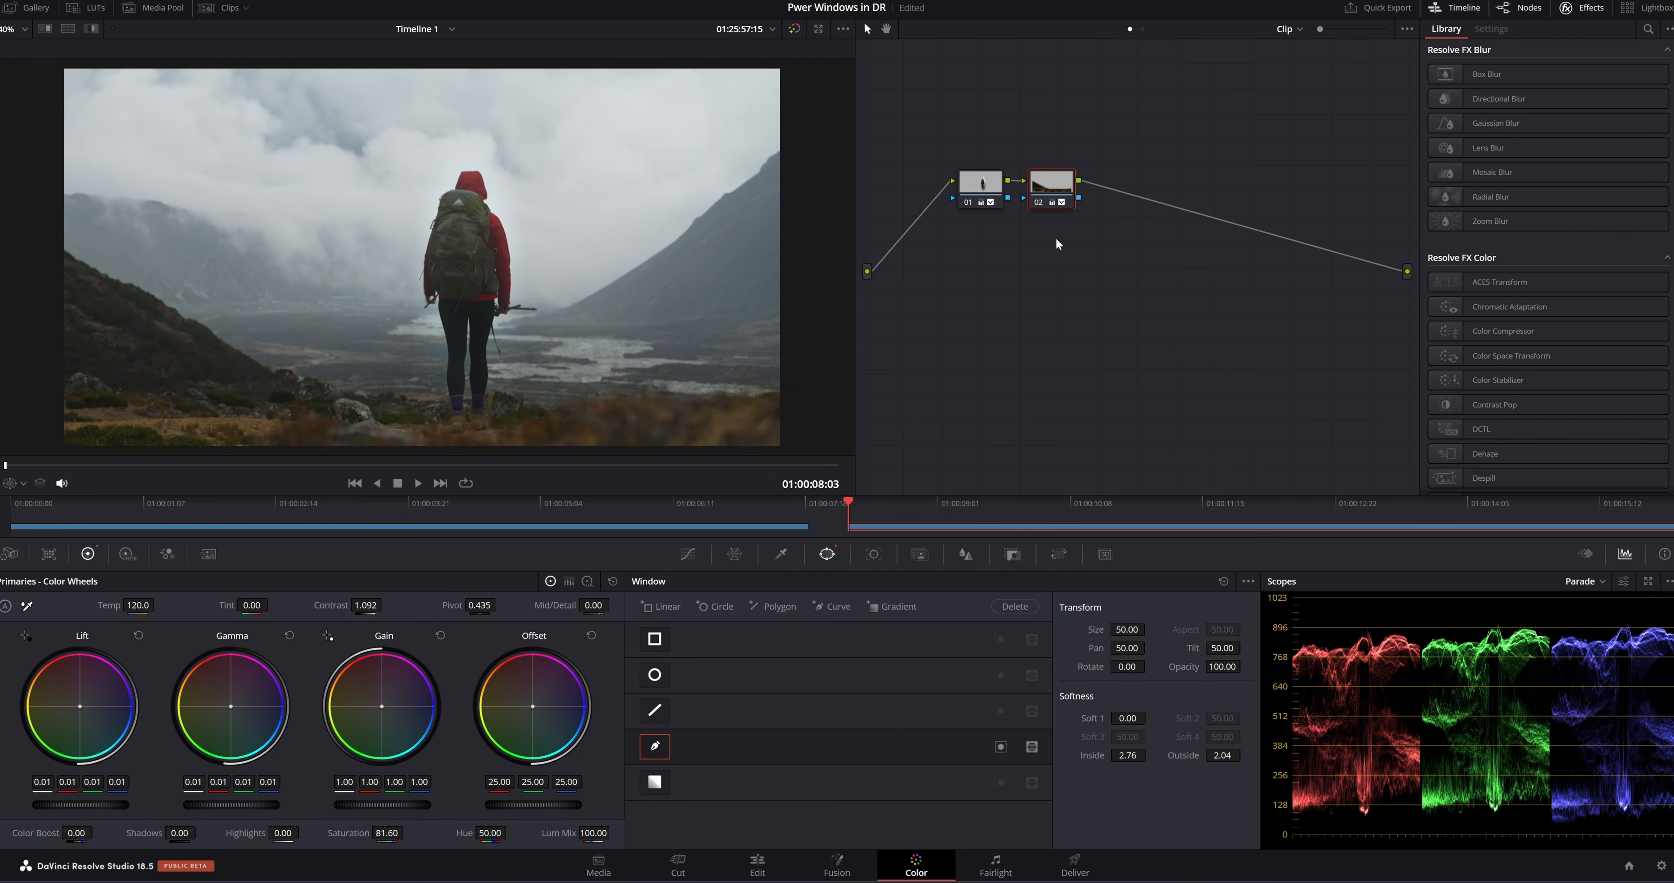
click(1037, 203)
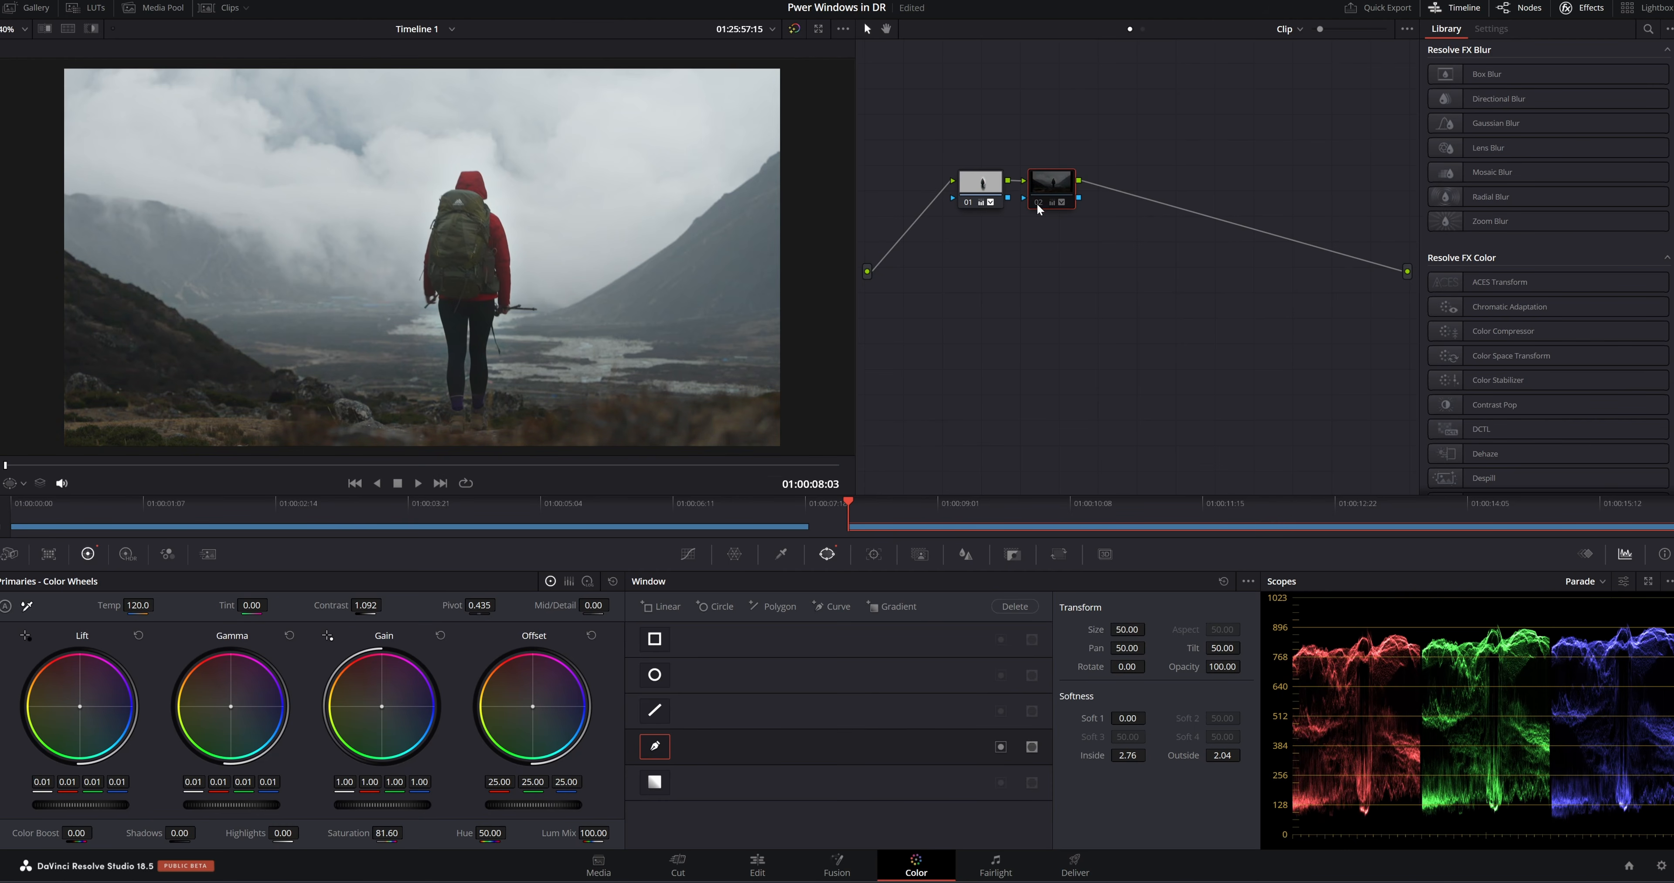
click(1037, 203)
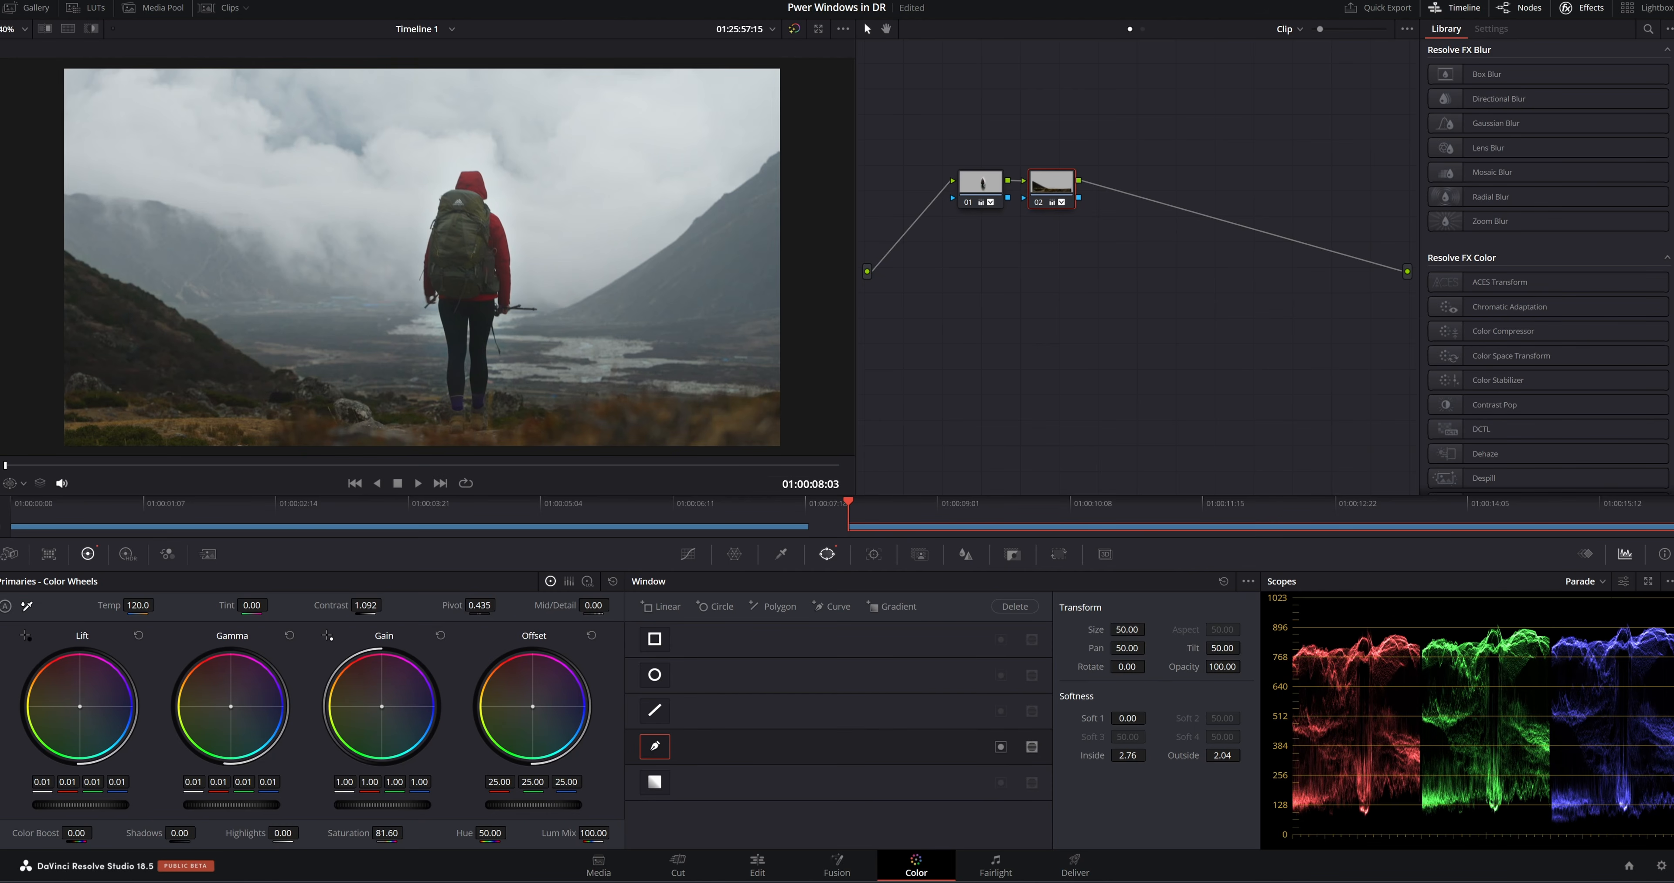
Set the foreground grade's offset to 22.80, shadows to 6, highlights to 7 and color boost to 14
drag(533, 805, 497, 806)
drag(179, 833, 197, 833)
drag(283, 833, 302, 835)
drag(76, 833, 97, 833)
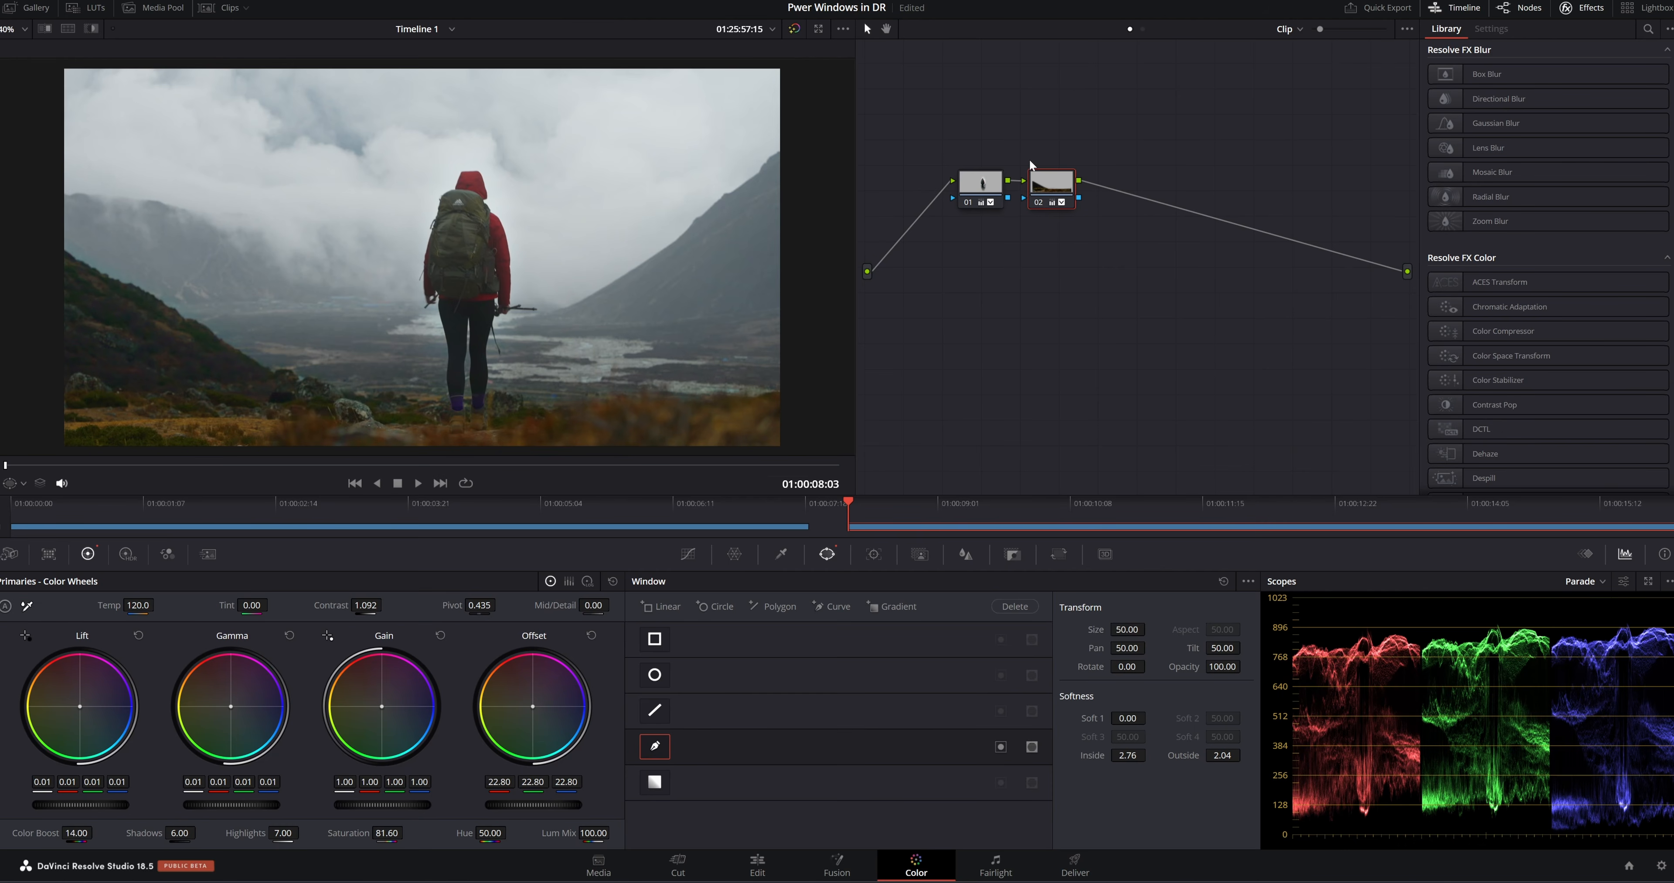
Add a serial node after node 02 and place a gradient window along the far mountain slope, with pan 63.16, tilt 55.63, rotation -36.87 and softness 4.21
click(1062, 195)
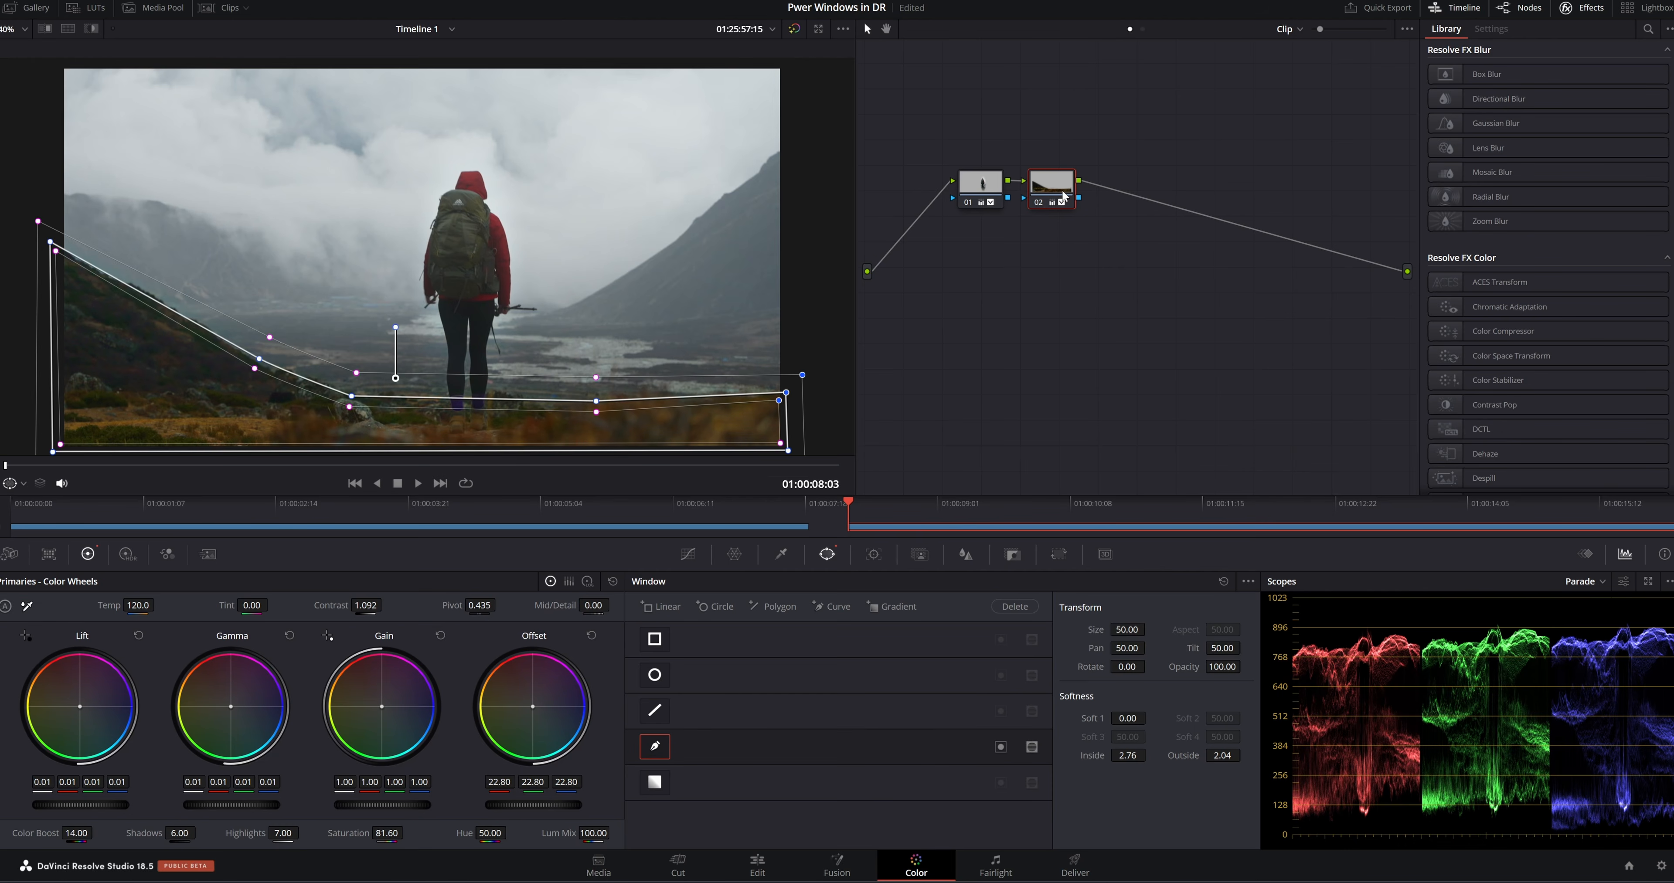
key(alt+s)
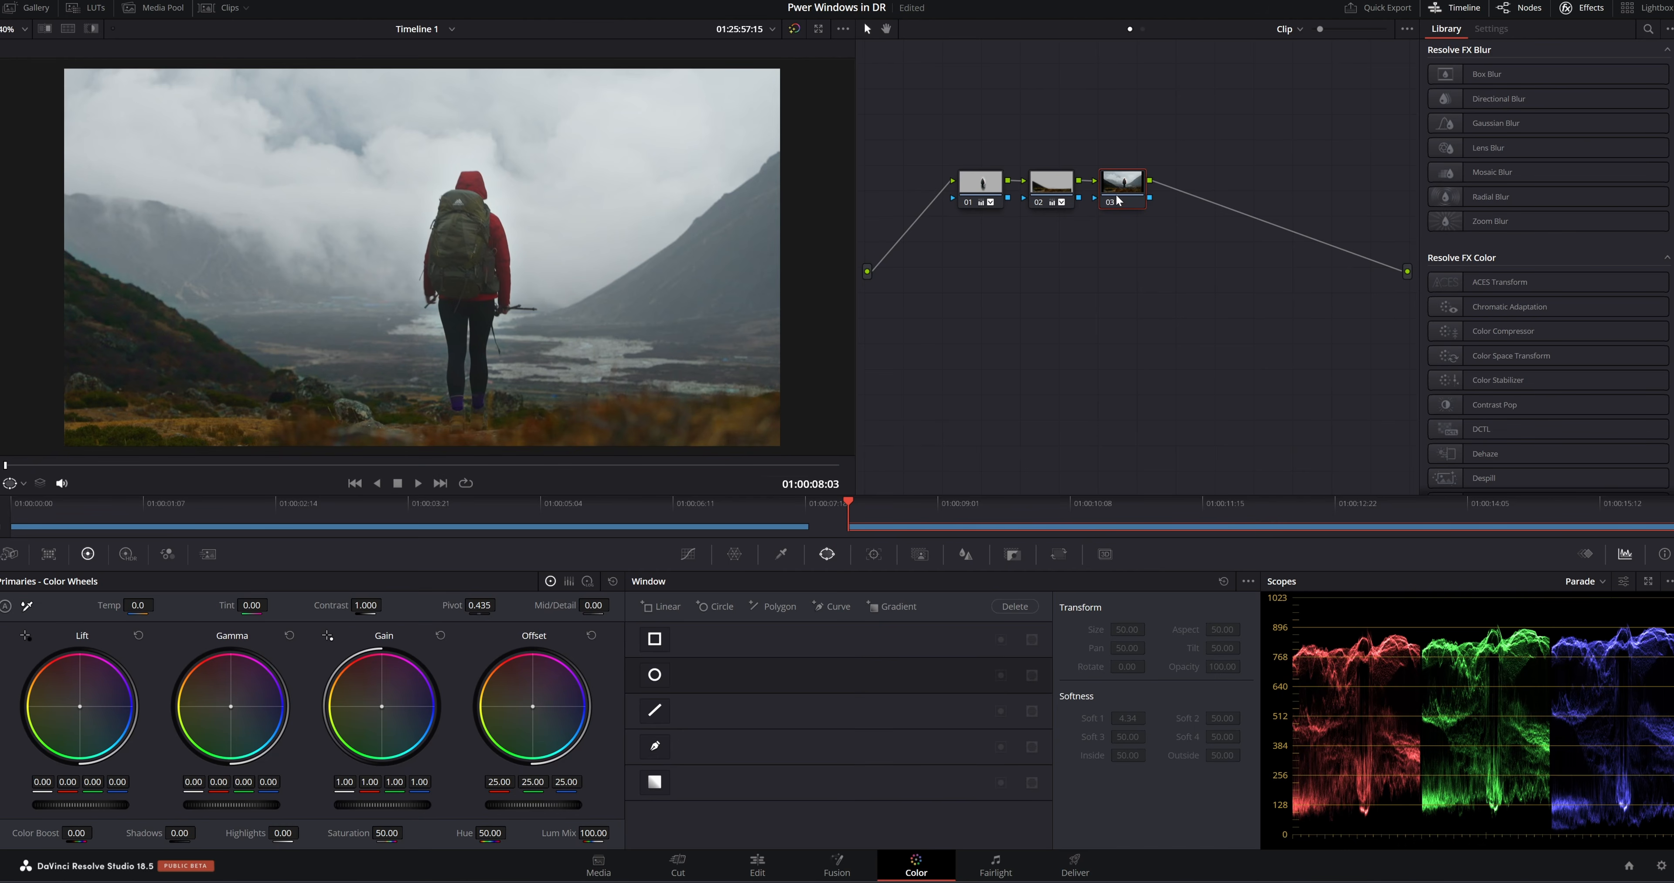
click(654, 782)
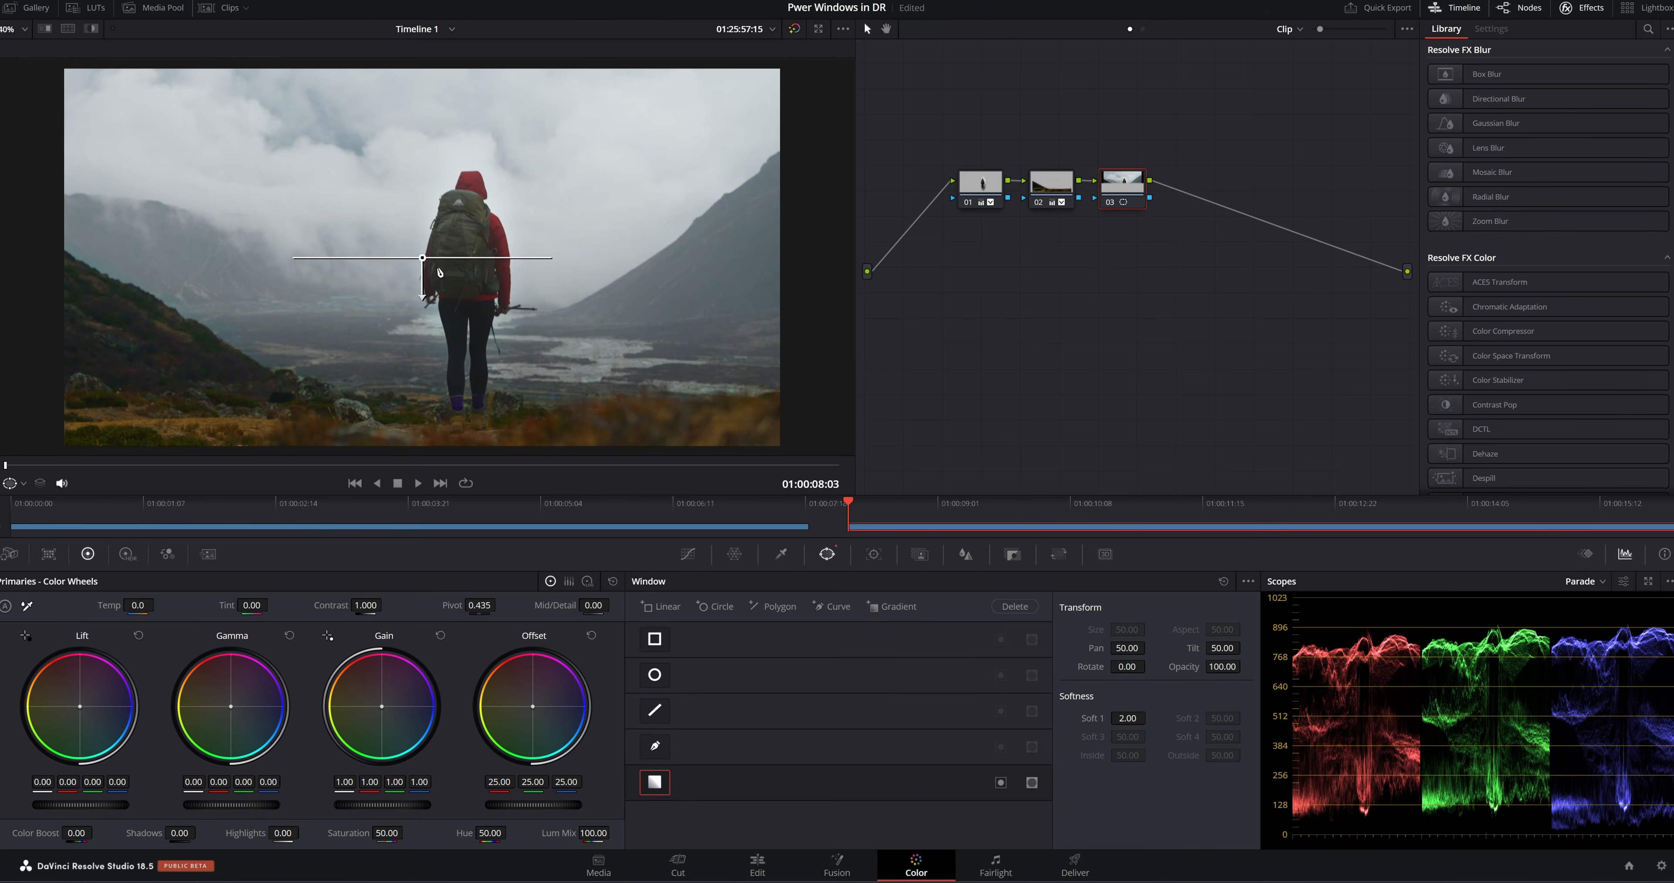
drag(423, 265, 684, 224)
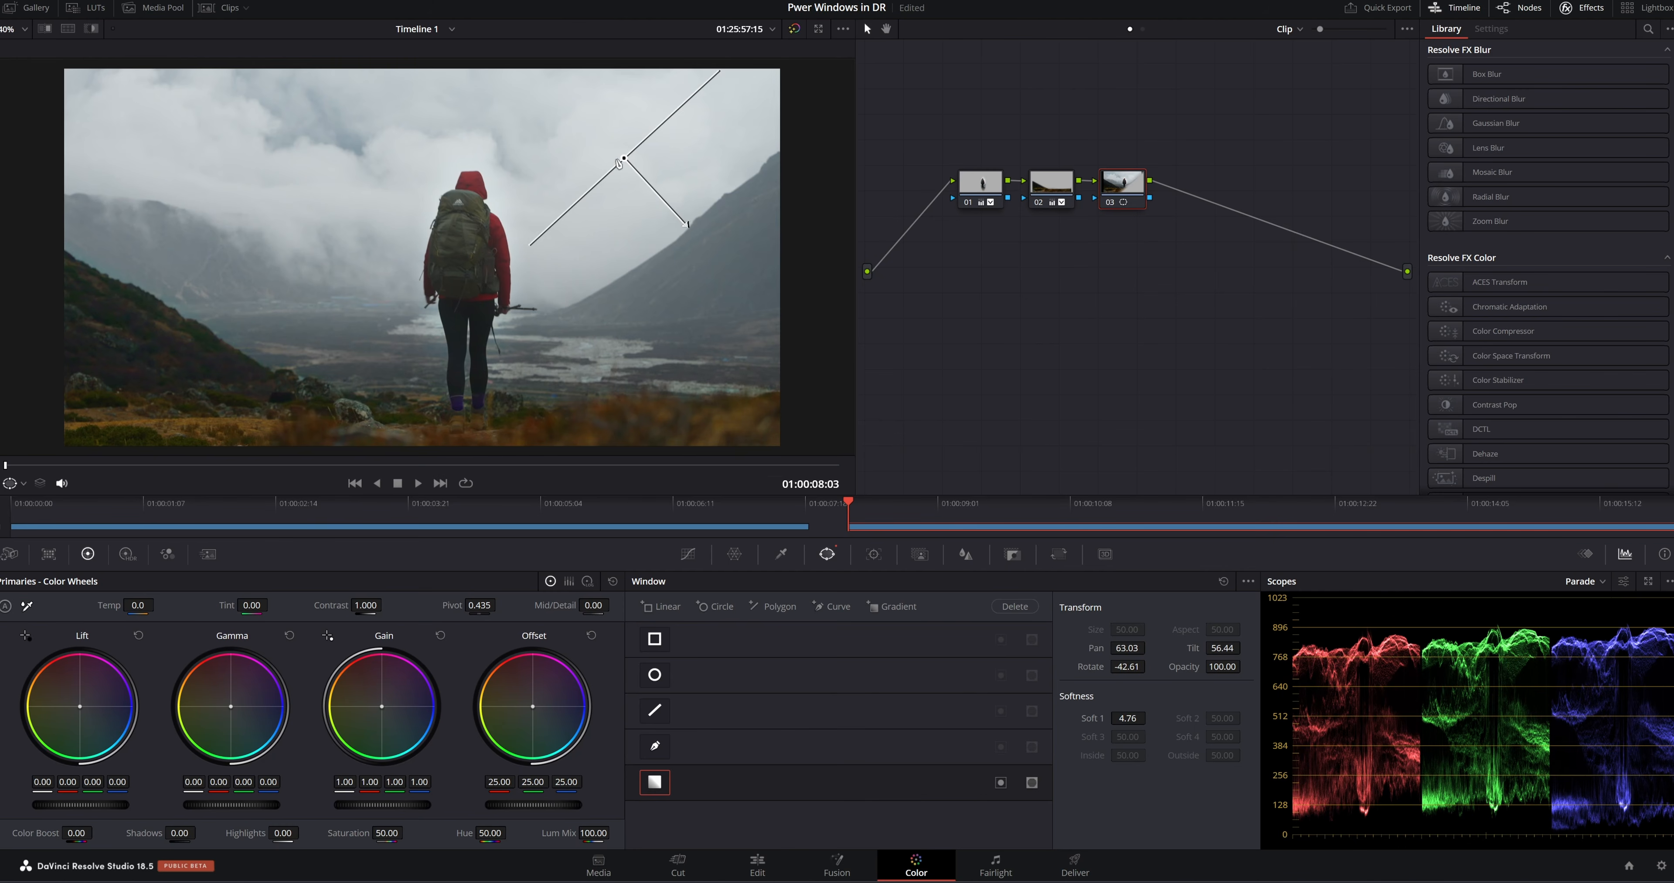
mouse_move(624, 158)
mouse_down()
mouse_move(640, 187)
mouse_move(626, 171)
mouse_up()
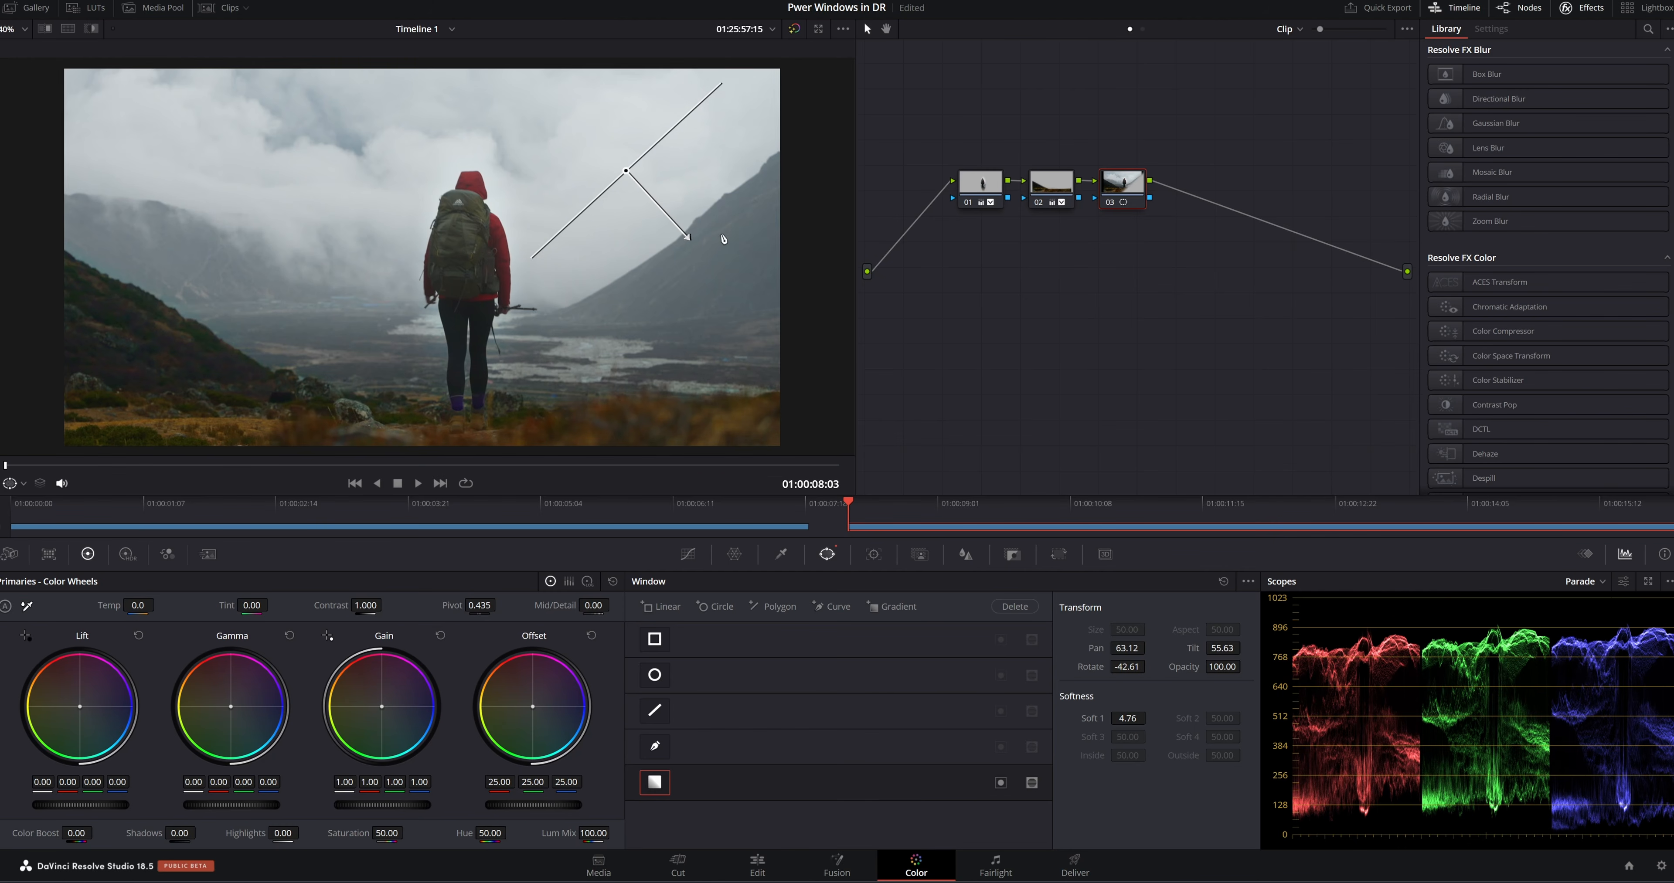
mouse_move(693, 242)
mouse_down()
mouse_move(756, 316)
mouse_move(676, 233)
mouse_up()
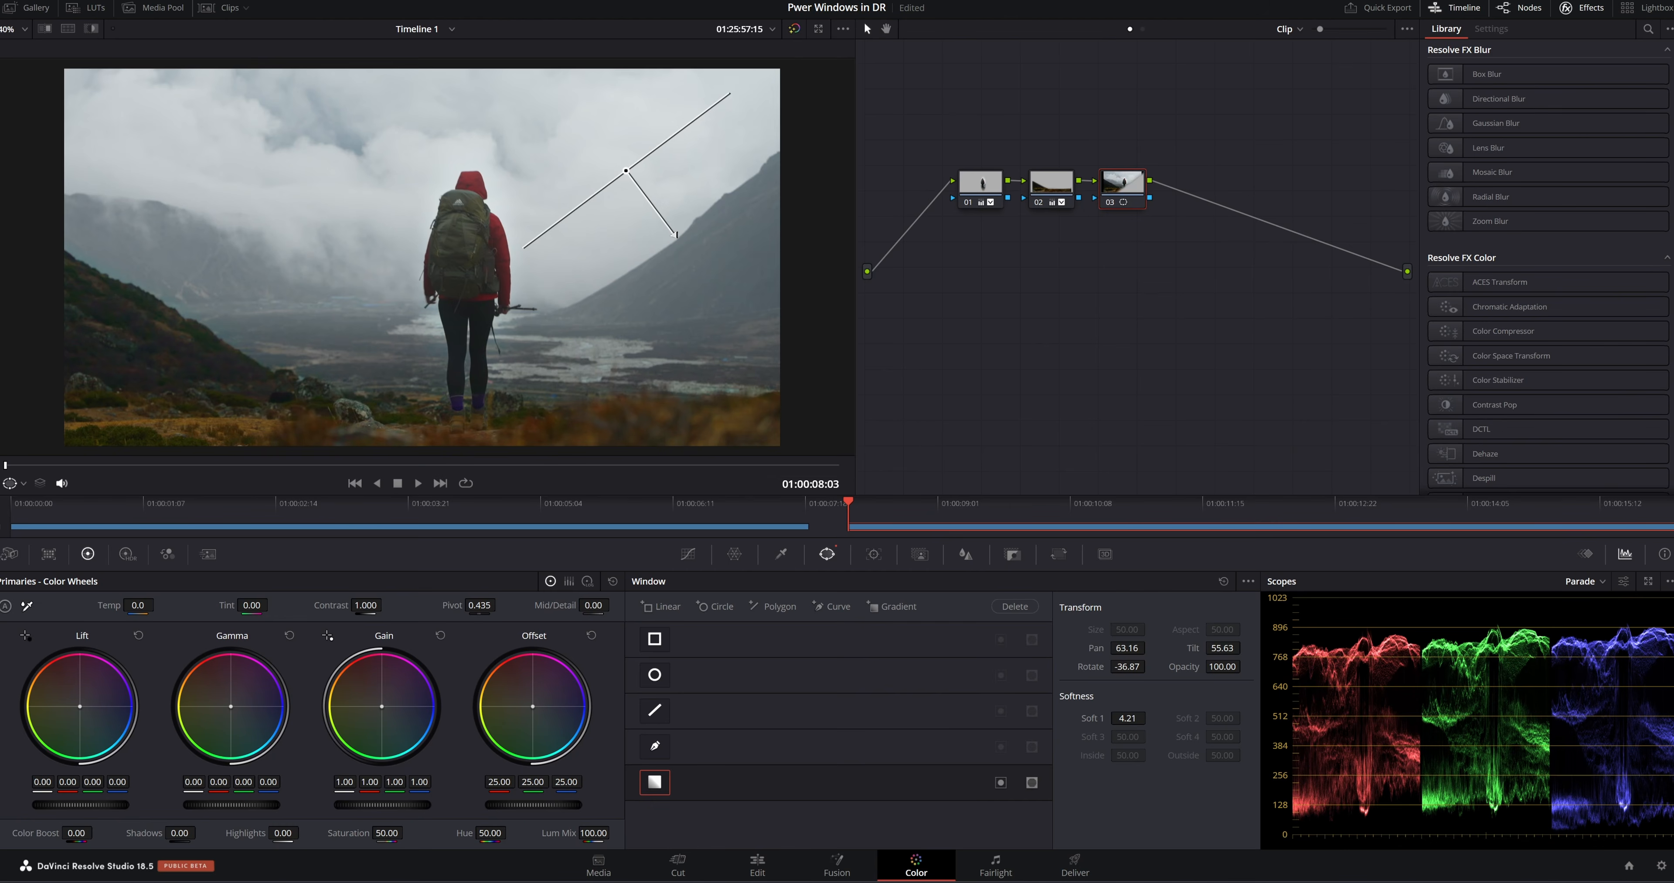
Check the gradient's coverage with the highlight view and lengthen its falloff to softness 7.42 with rotation -33.24
click(90, 28)
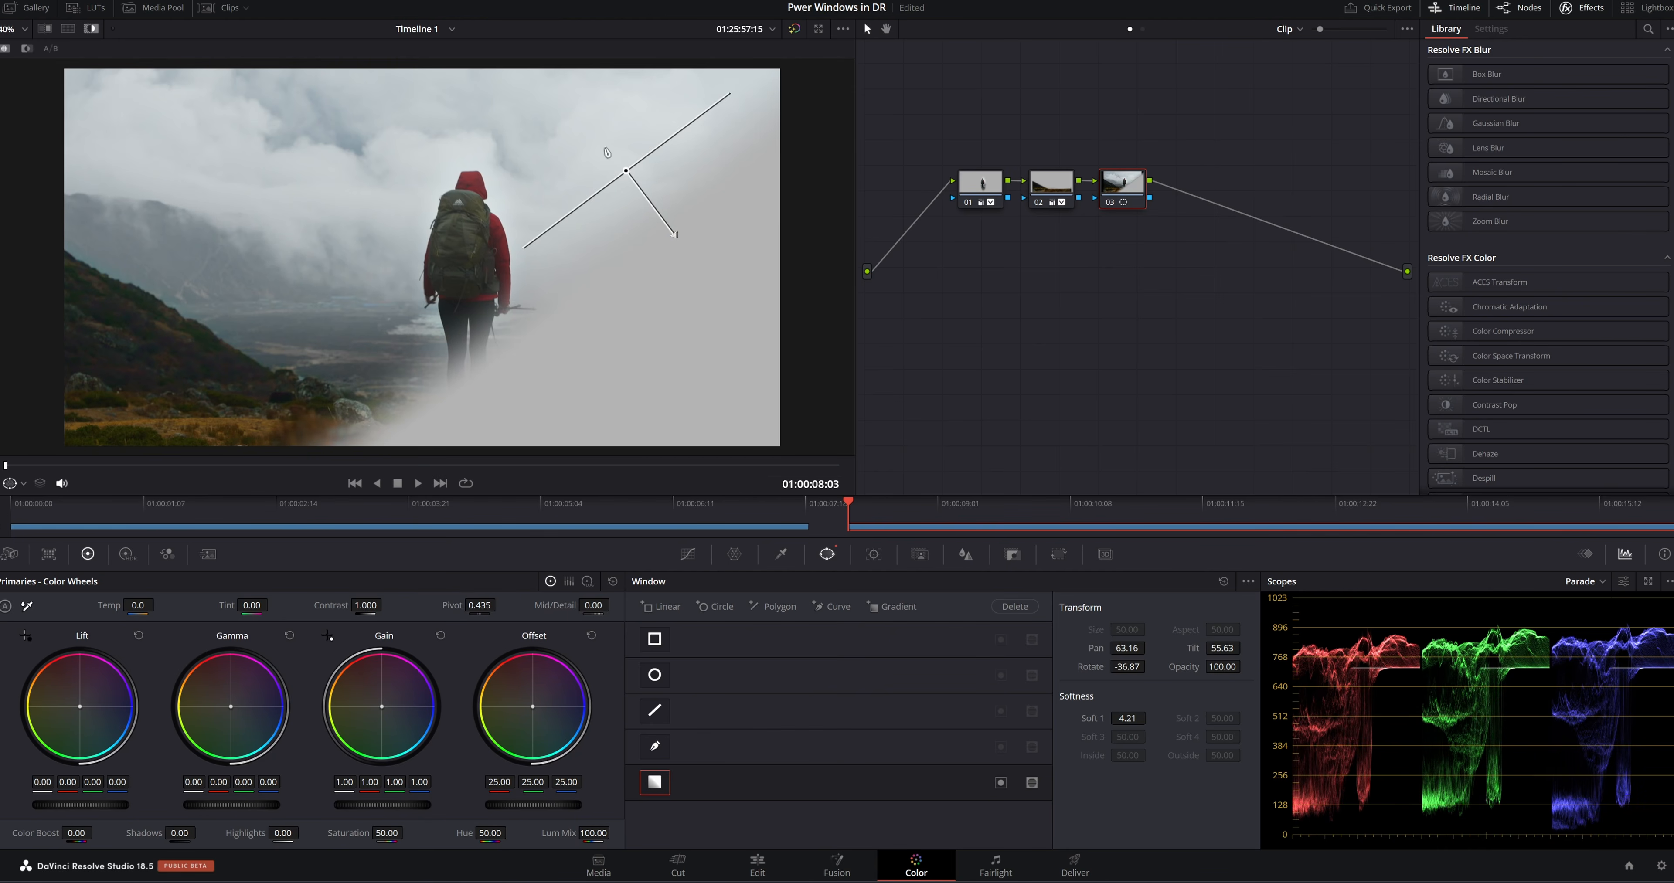
drag(676, 235, 703, 288)
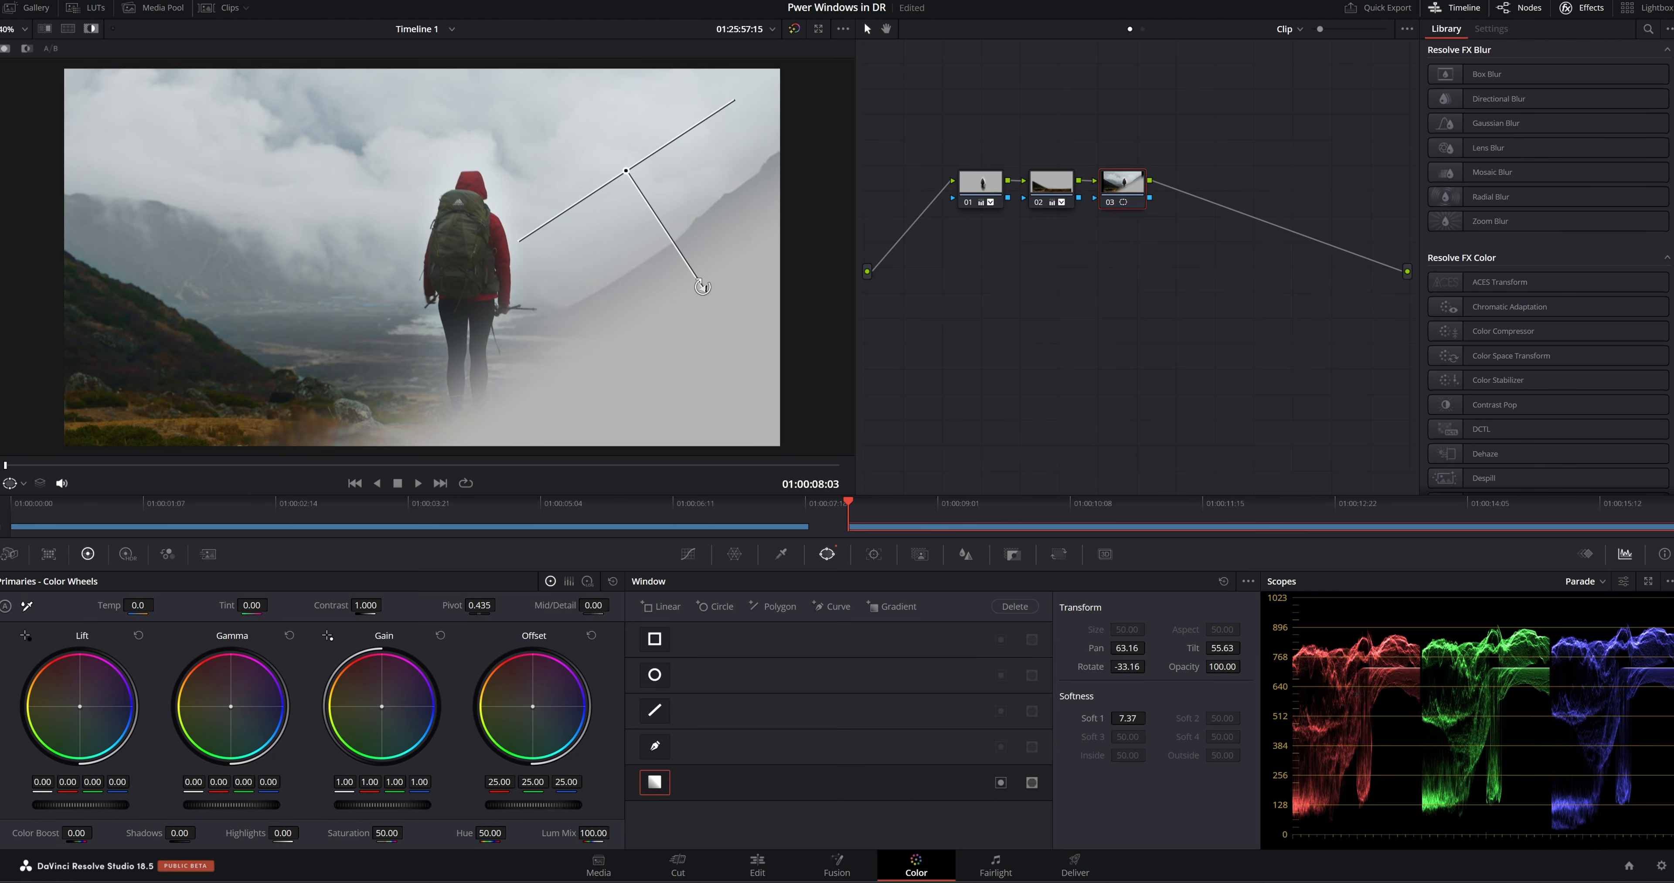
key(shift+h)
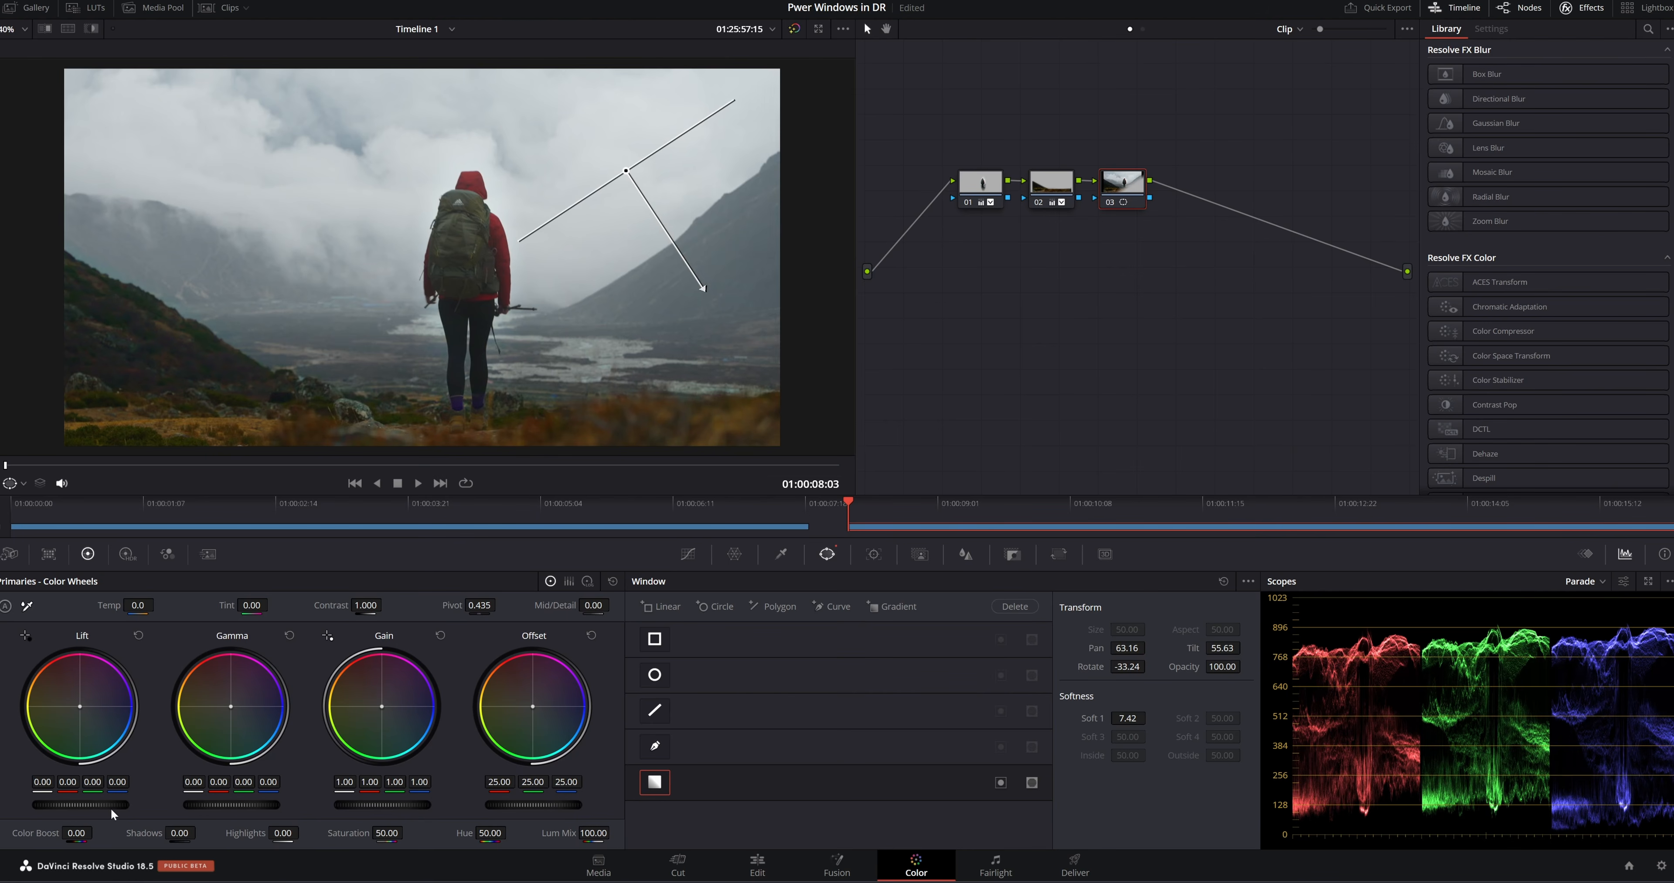
Set lift to 0.01, invert the gradient window and reposition it at pan 64.91, tilt 54.00, rotation -35.33 and softness 7.82
mouse_move(111, 805)
mouse_down()
mouse_move(85, 806)
mouse_move(115, 806)
mouse_up()
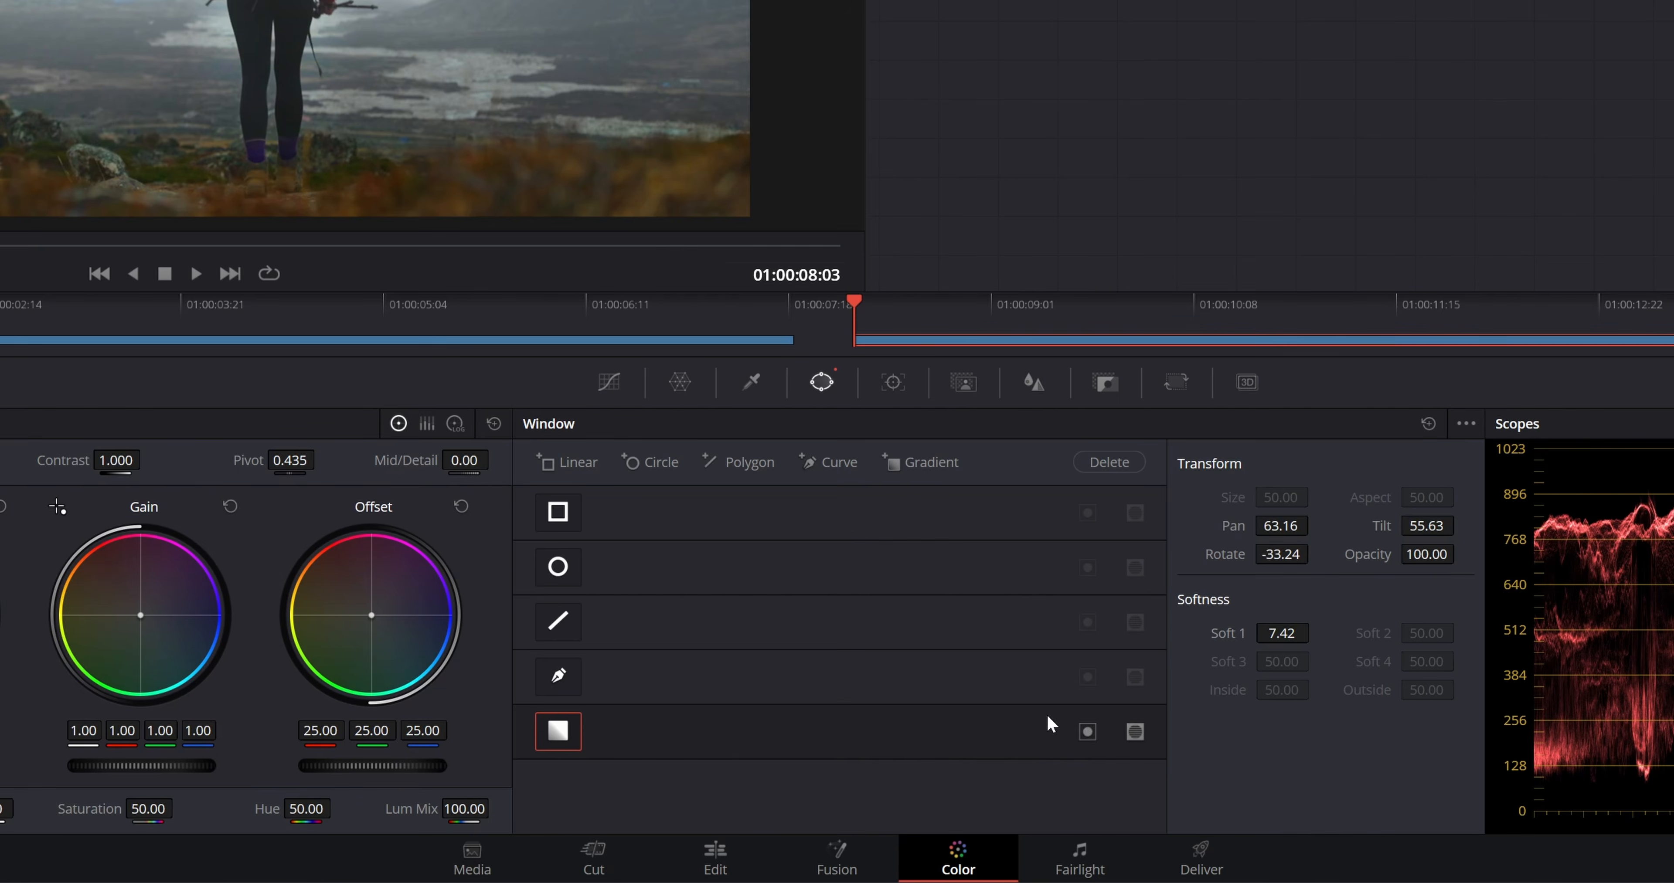
click(1088, 732)
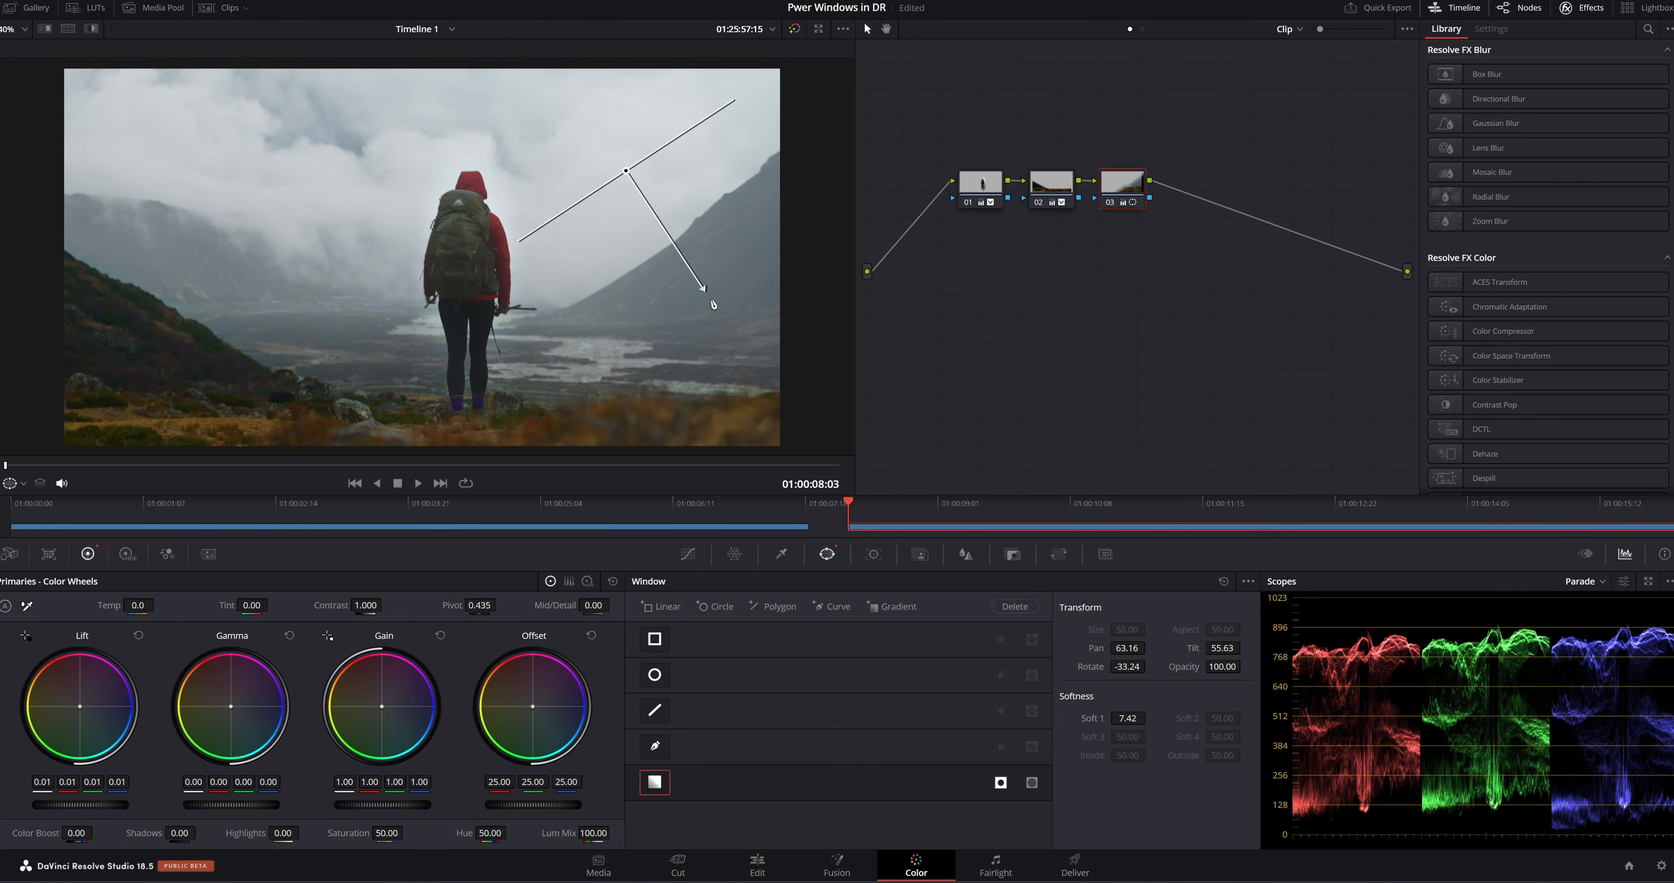
key(shift+h)
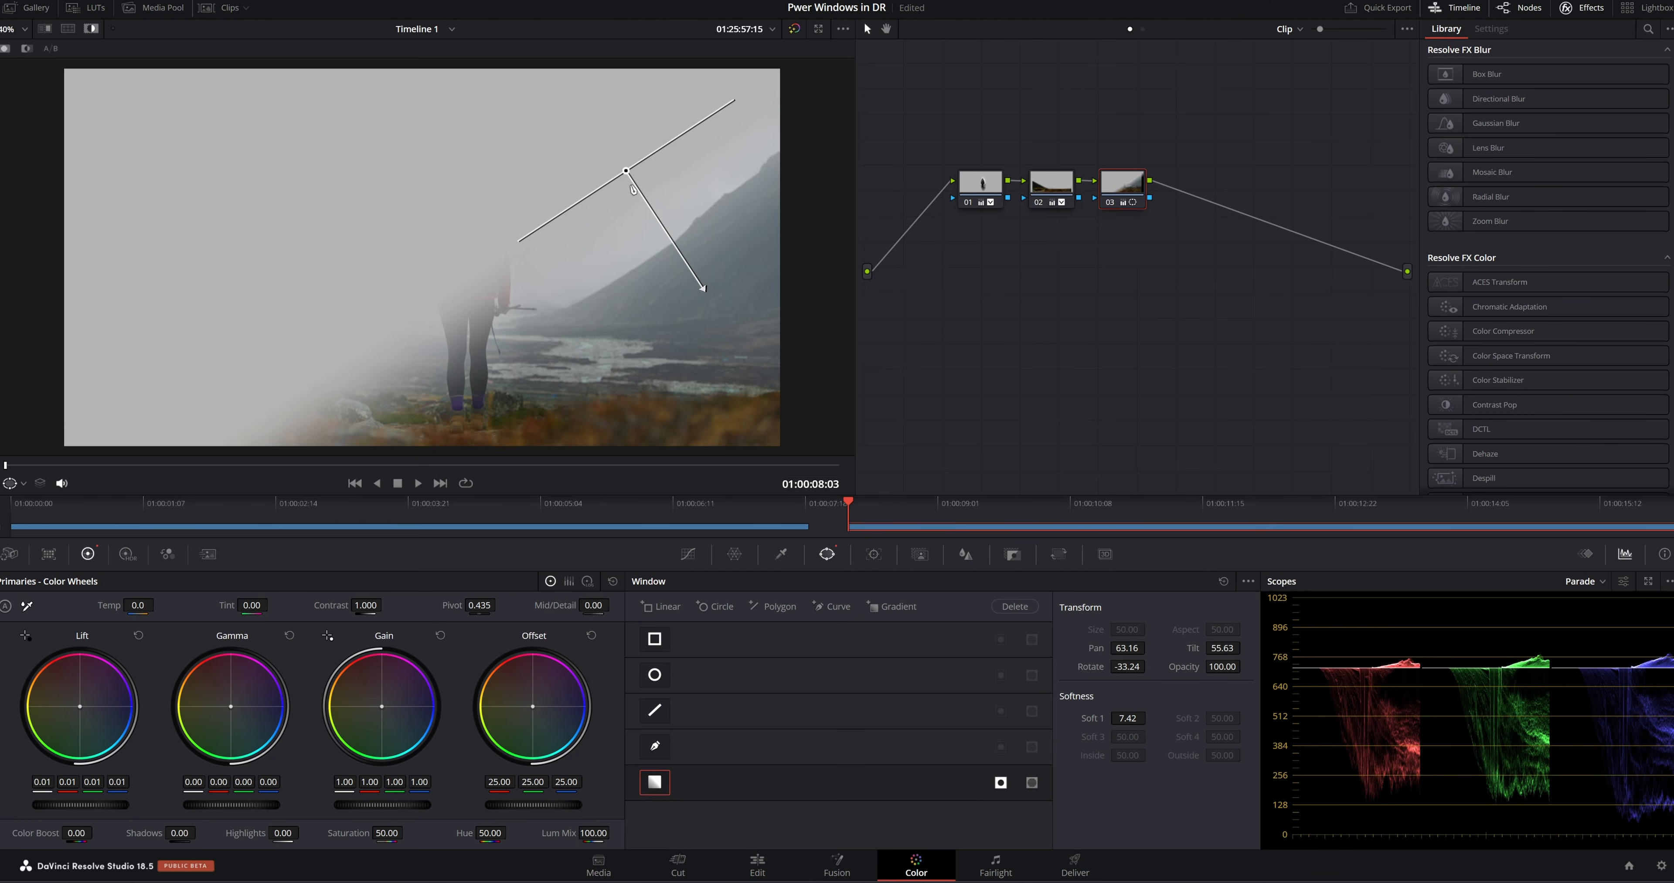
drag(629, 176, 655, 198)
key(shift+h)
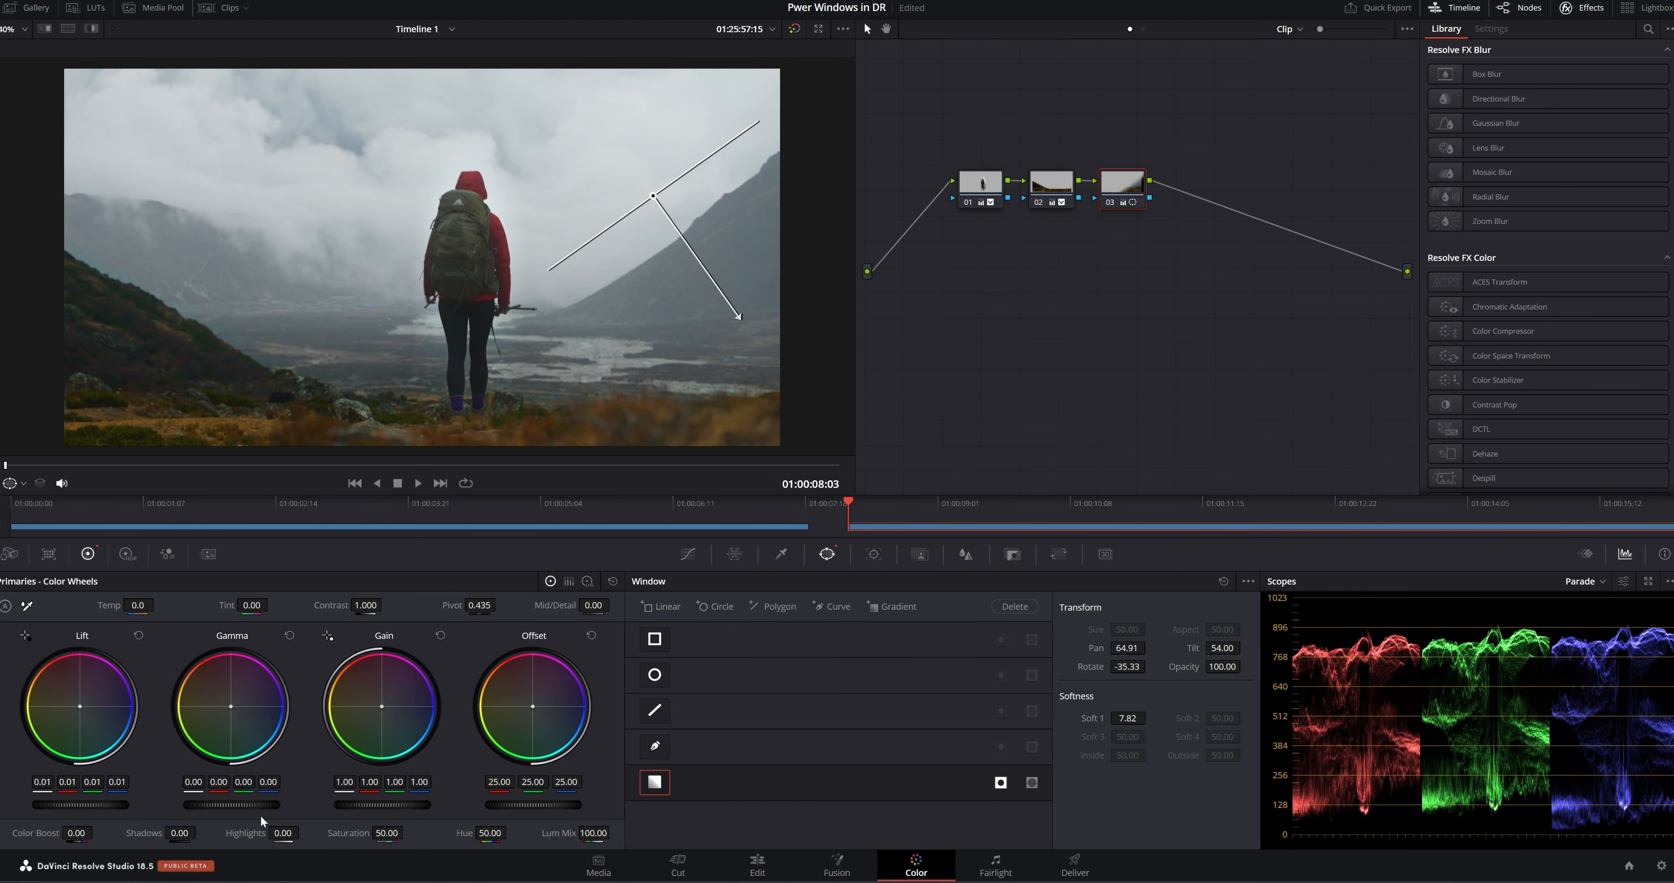
Grade the mountainside with contrast 1.050, saturation 63.80, offset RGB 25.35, 24.27 and 24.46, and a slight green gamma shift
drag(366, 605, 398, 605)
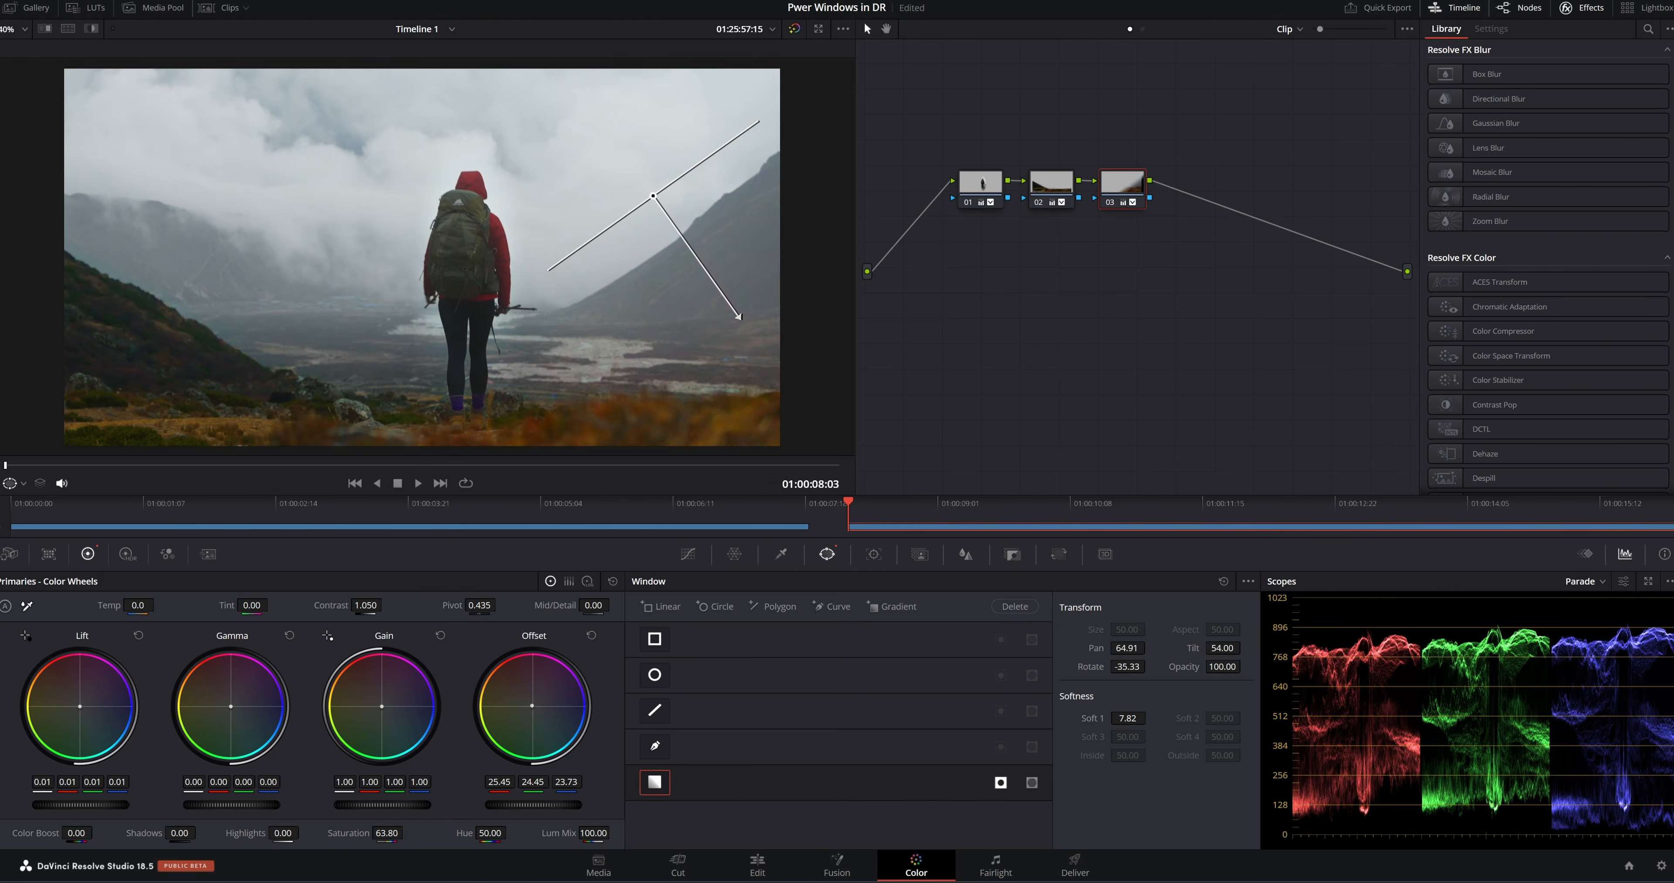
drag(536, 713, 530, 709)
key(ctrl+z)
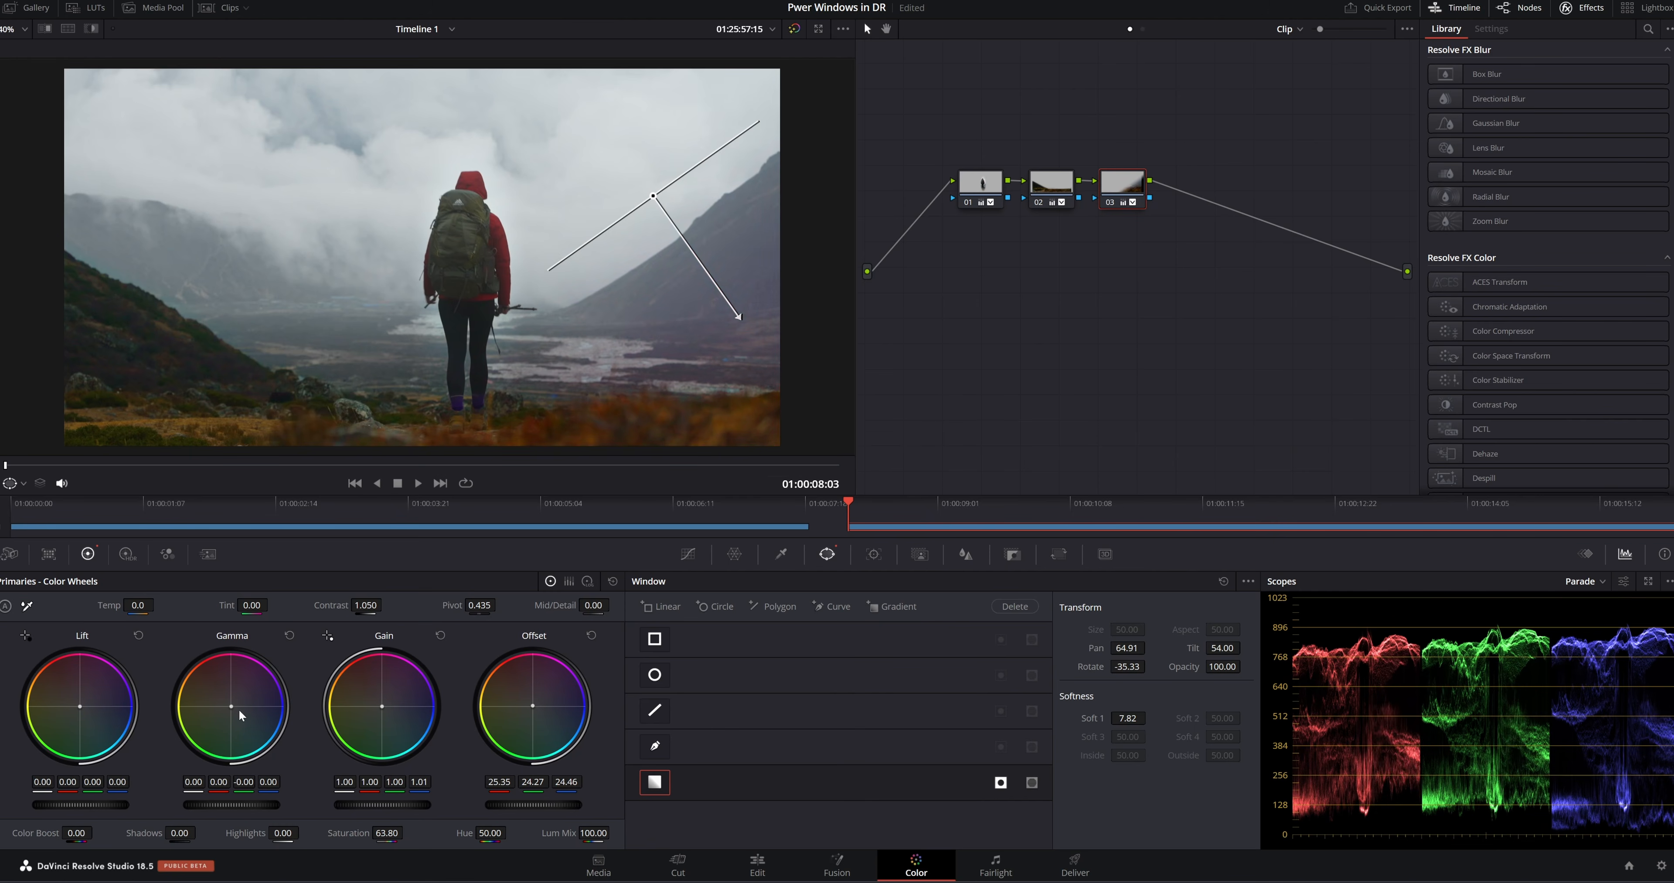
drag(239, 713, 232, 715)
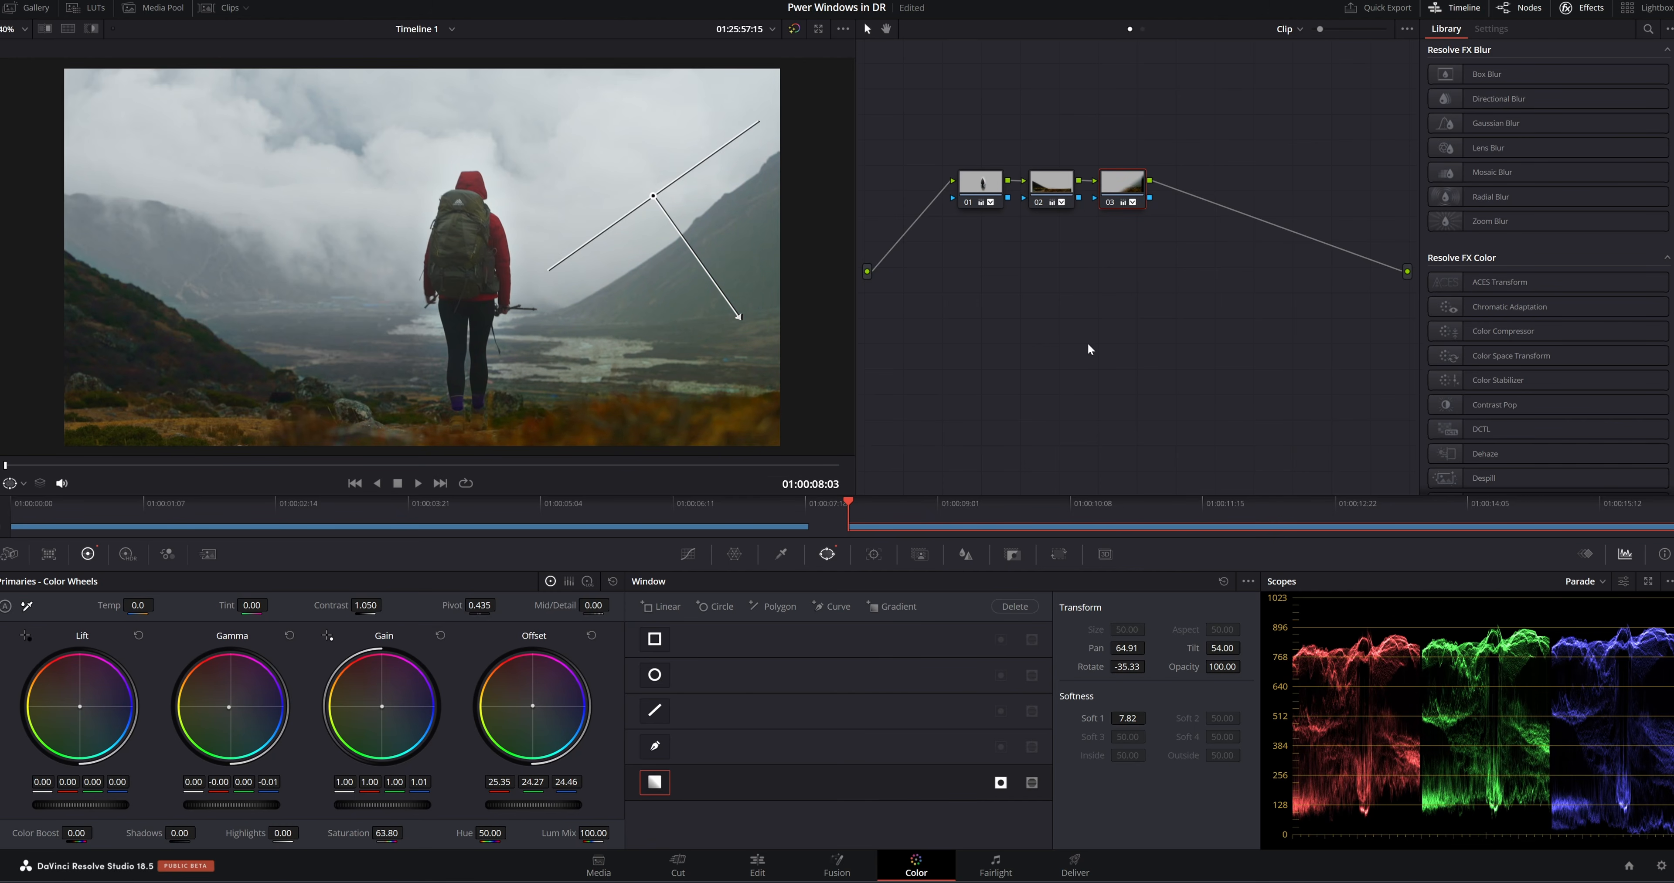
Compare the clip with the grades of all three nodes off and on, and select node 01
key(ctrl+a)
key(ctrl+d)
key(ctrl+d)
key(ctrl+d)
key(ctrl+d)
key(ctrl+d)
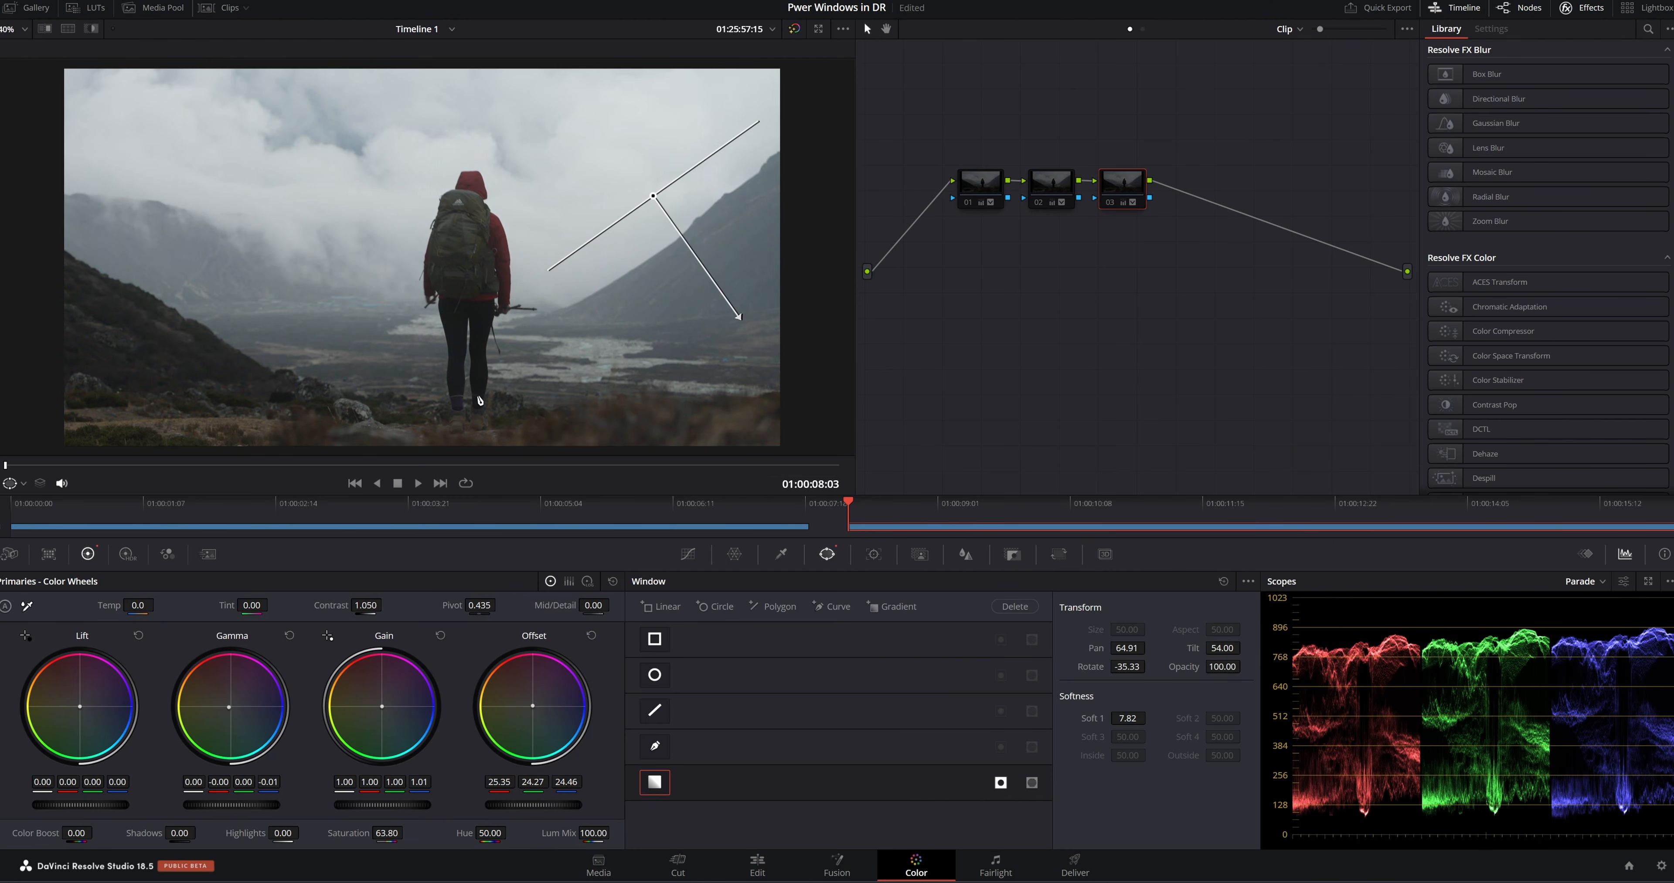
key(ctrl+d)
key(alt+d)
click(984, 196)
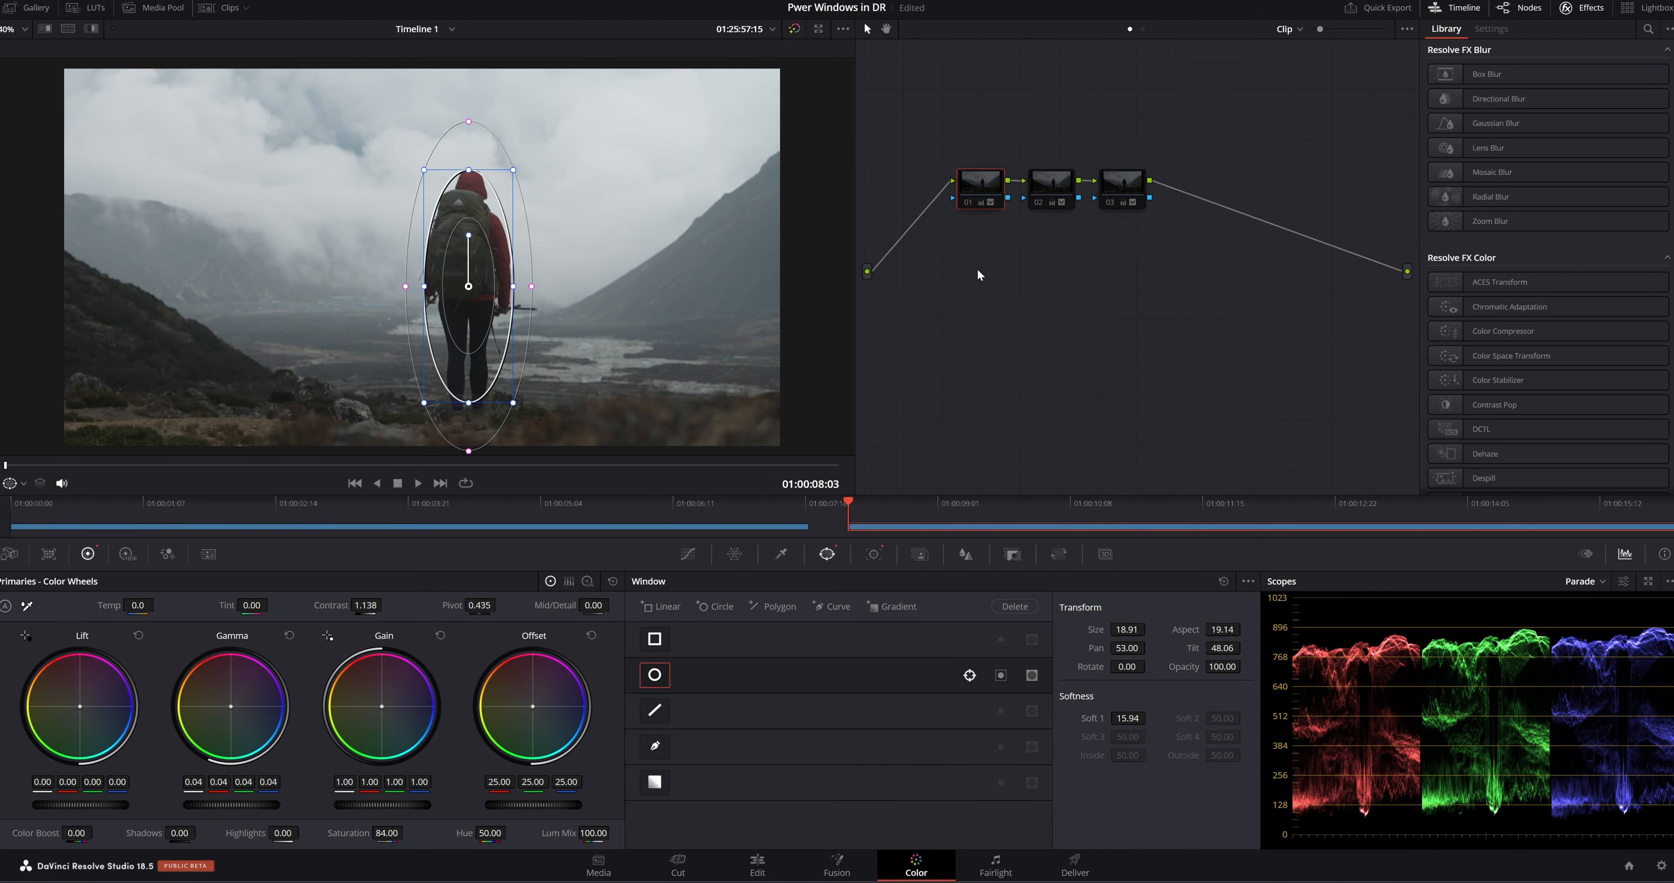
key(alt+d)
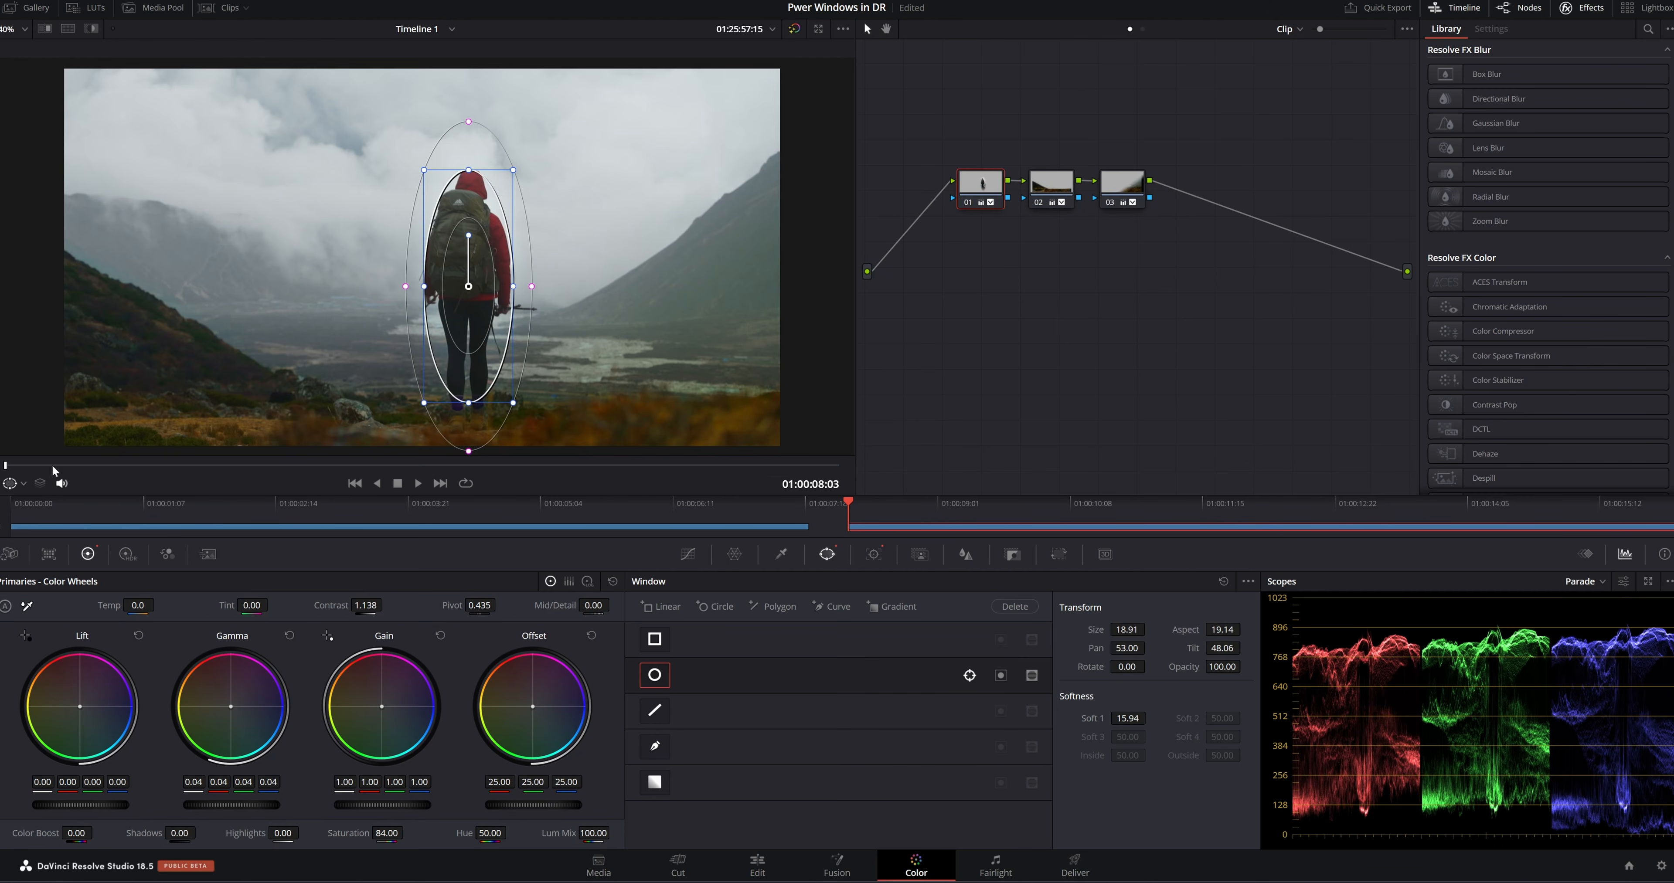
Turn off the window outlines in the viewer to leave the graded clip unobstructed
click(23, 484)
click(24, 502)
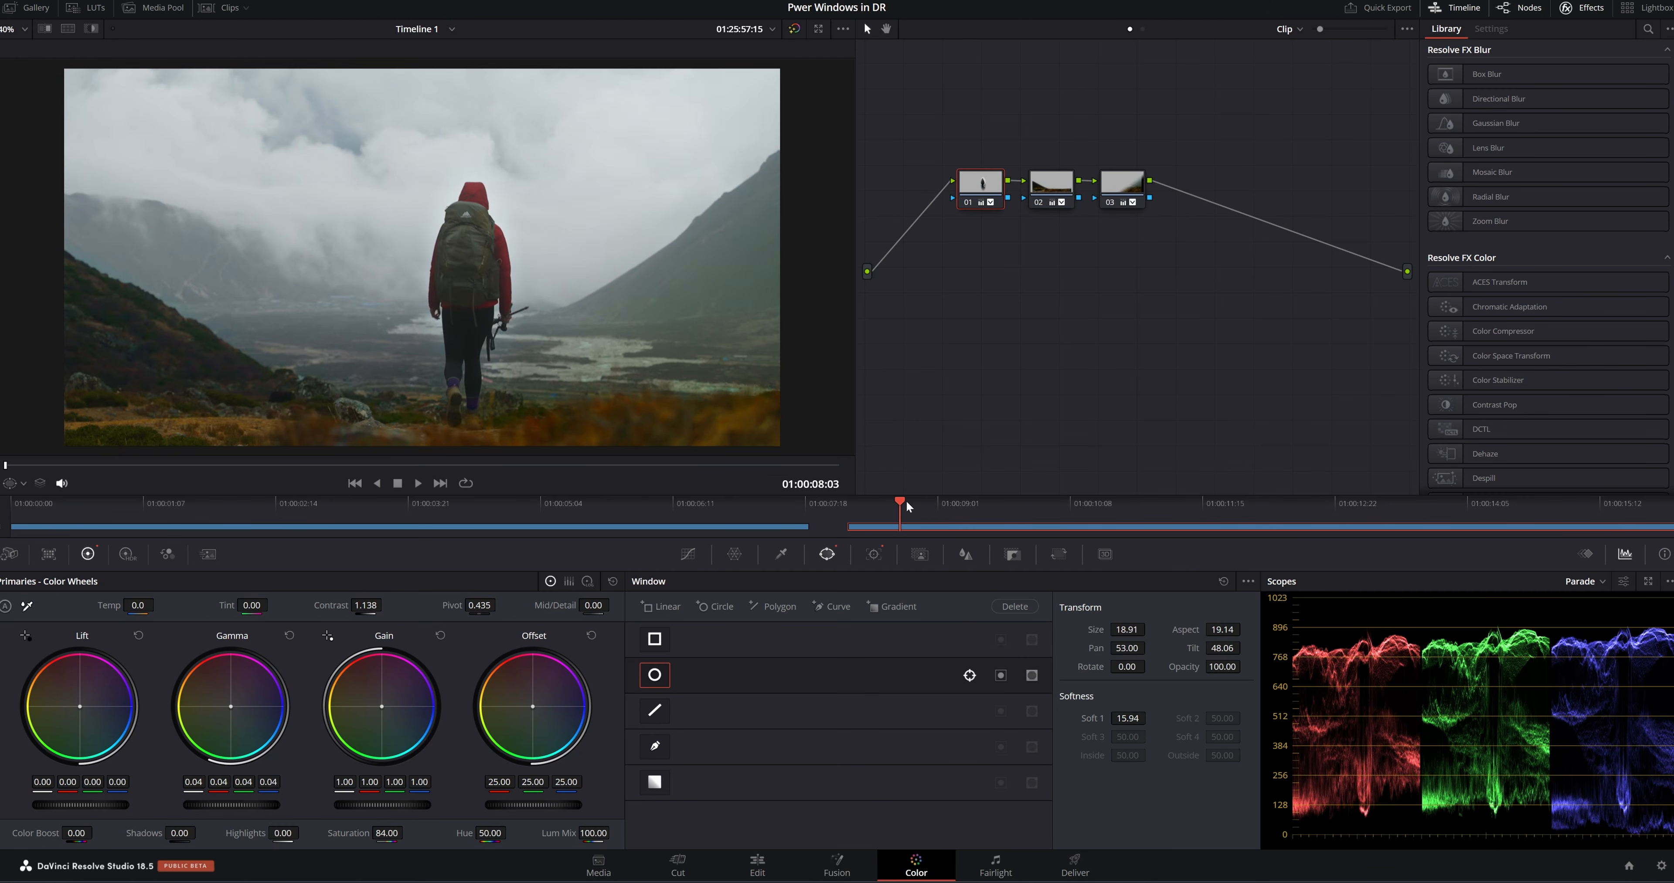